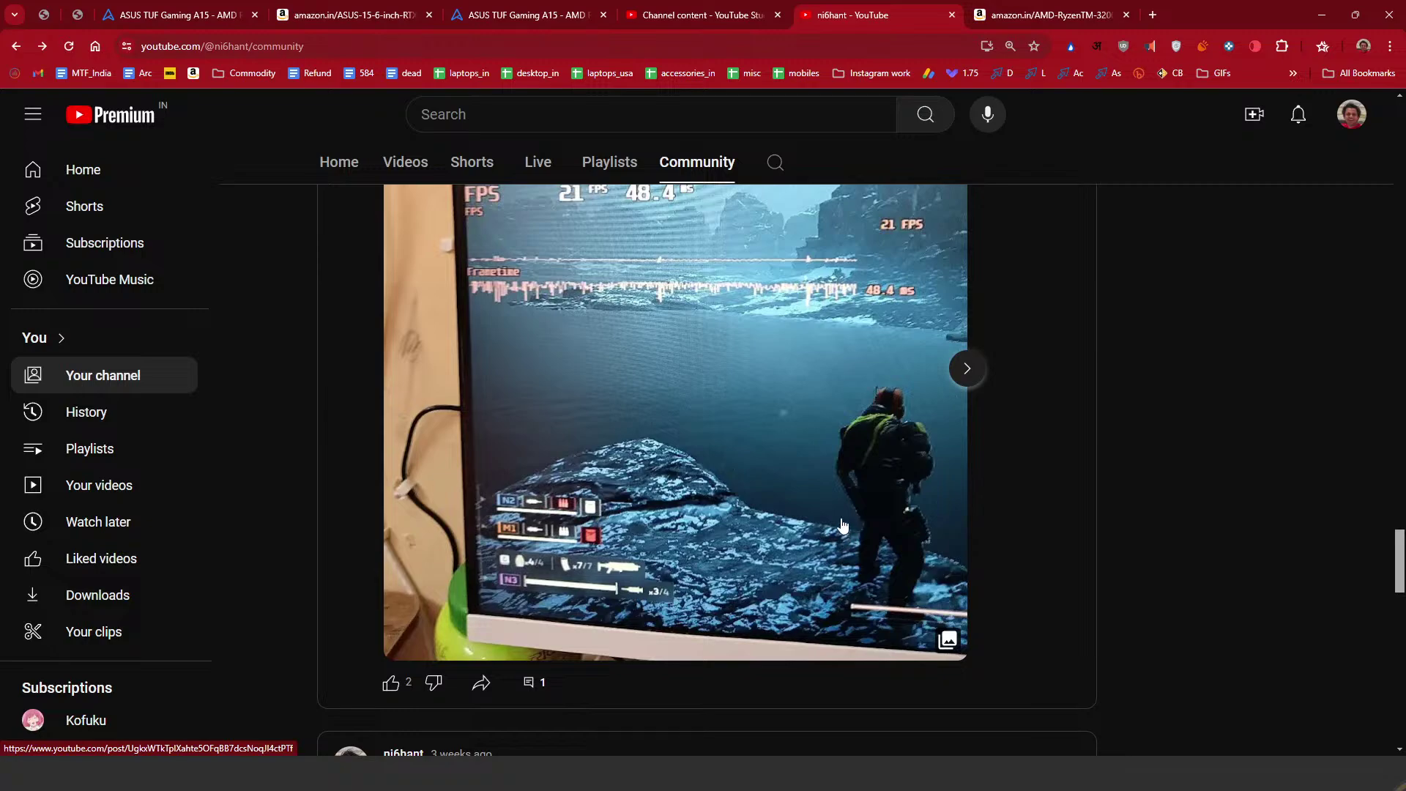
Go back to the 35000 desktop setup video and skim it through to the "Final touches to the system" chapter
key("alt+Left")
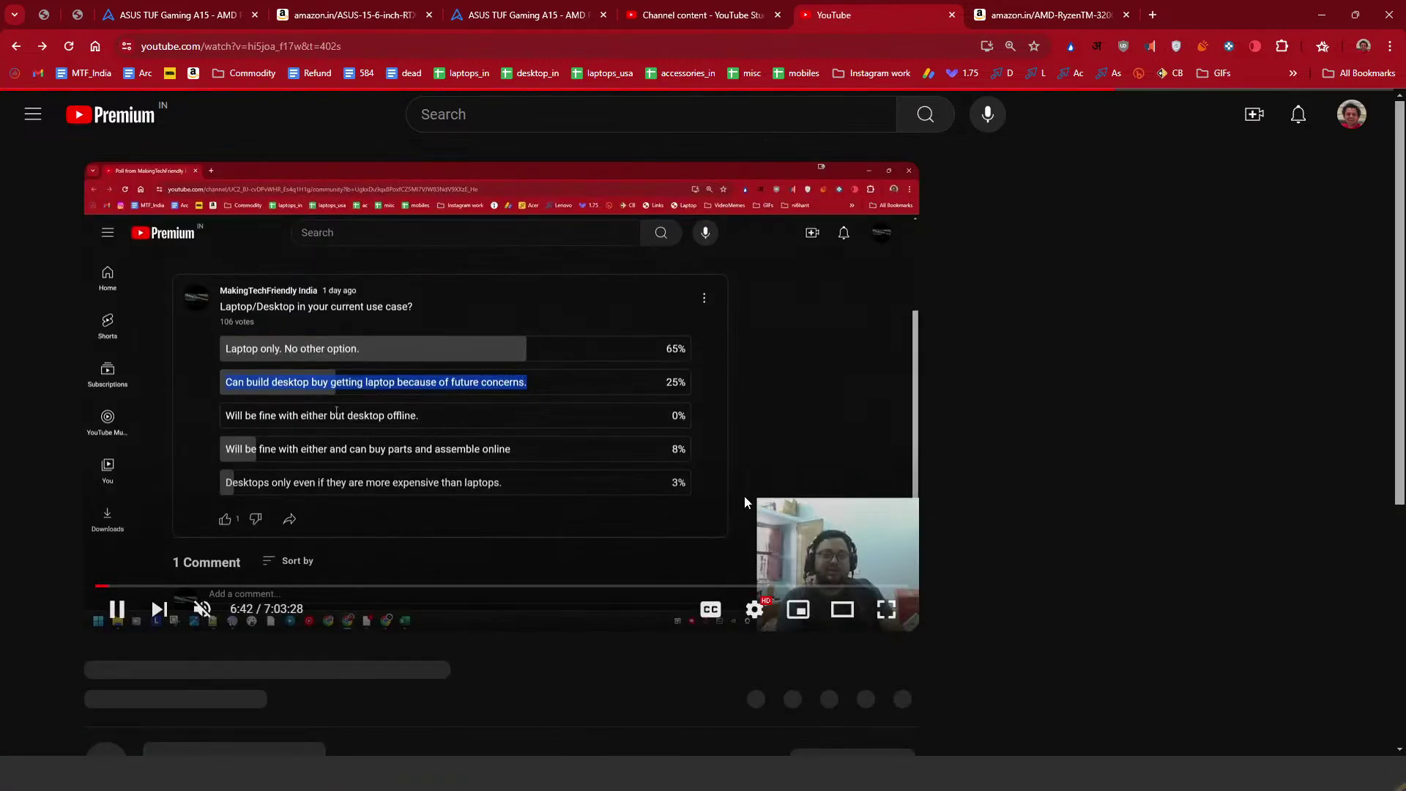
left_click(361, 586)
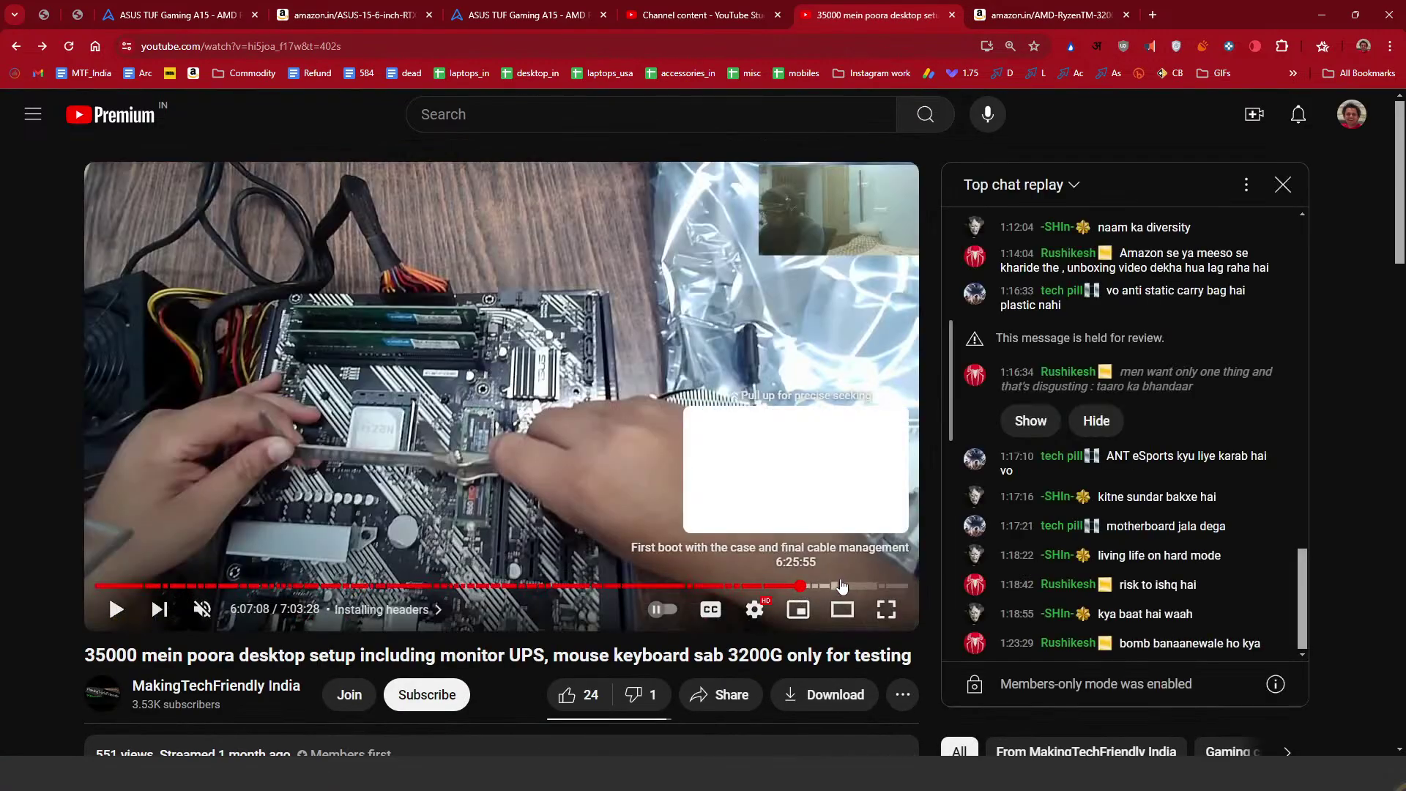
left_click(837, 586)
left_click(861, 586)
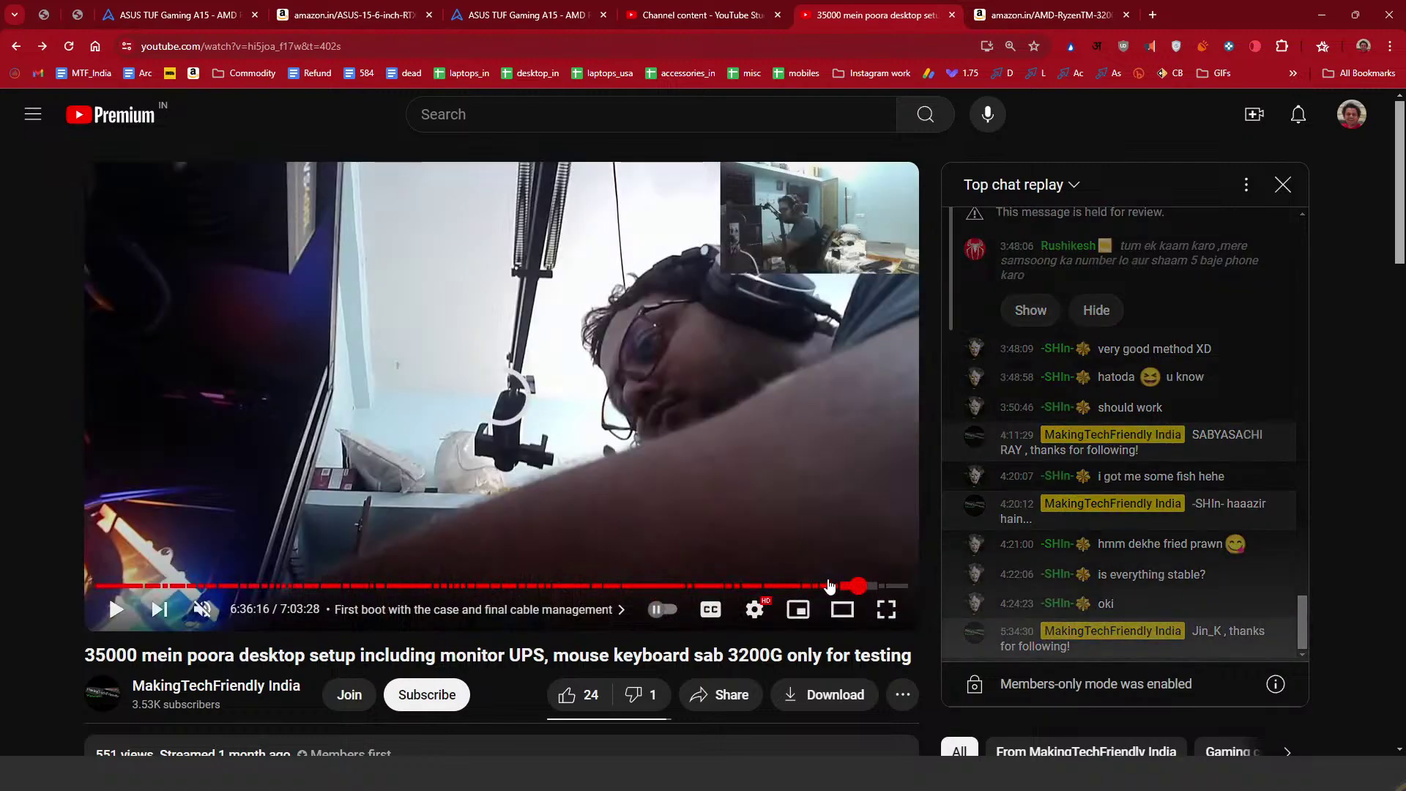
left_click_drag(887, 586, 895, 586)
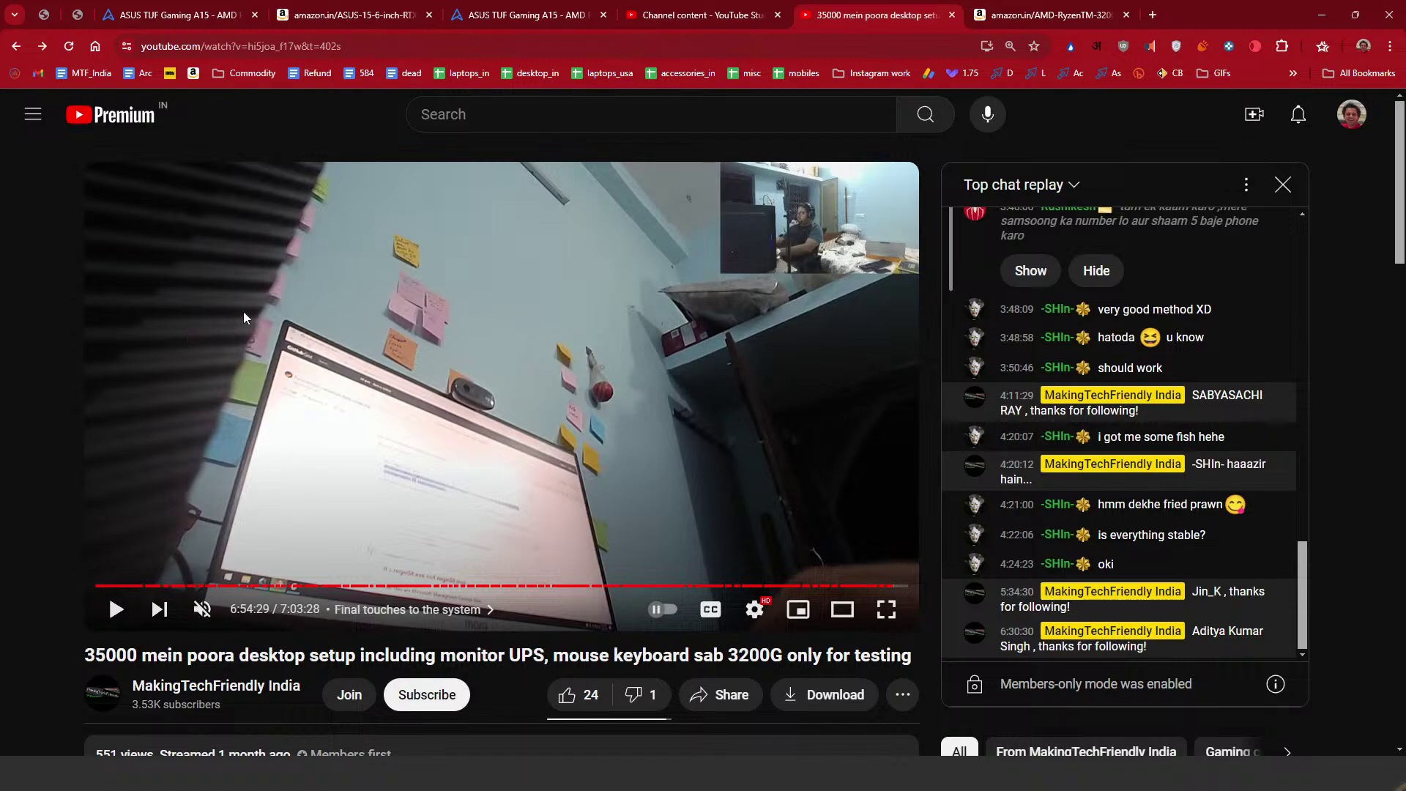
scroll(456, 232, "down", 1)
scroll(731, 446, "up", 1)
Close the video's tab and switch to the remote desktop session at 192.168.29.173
left_click(951, 15)
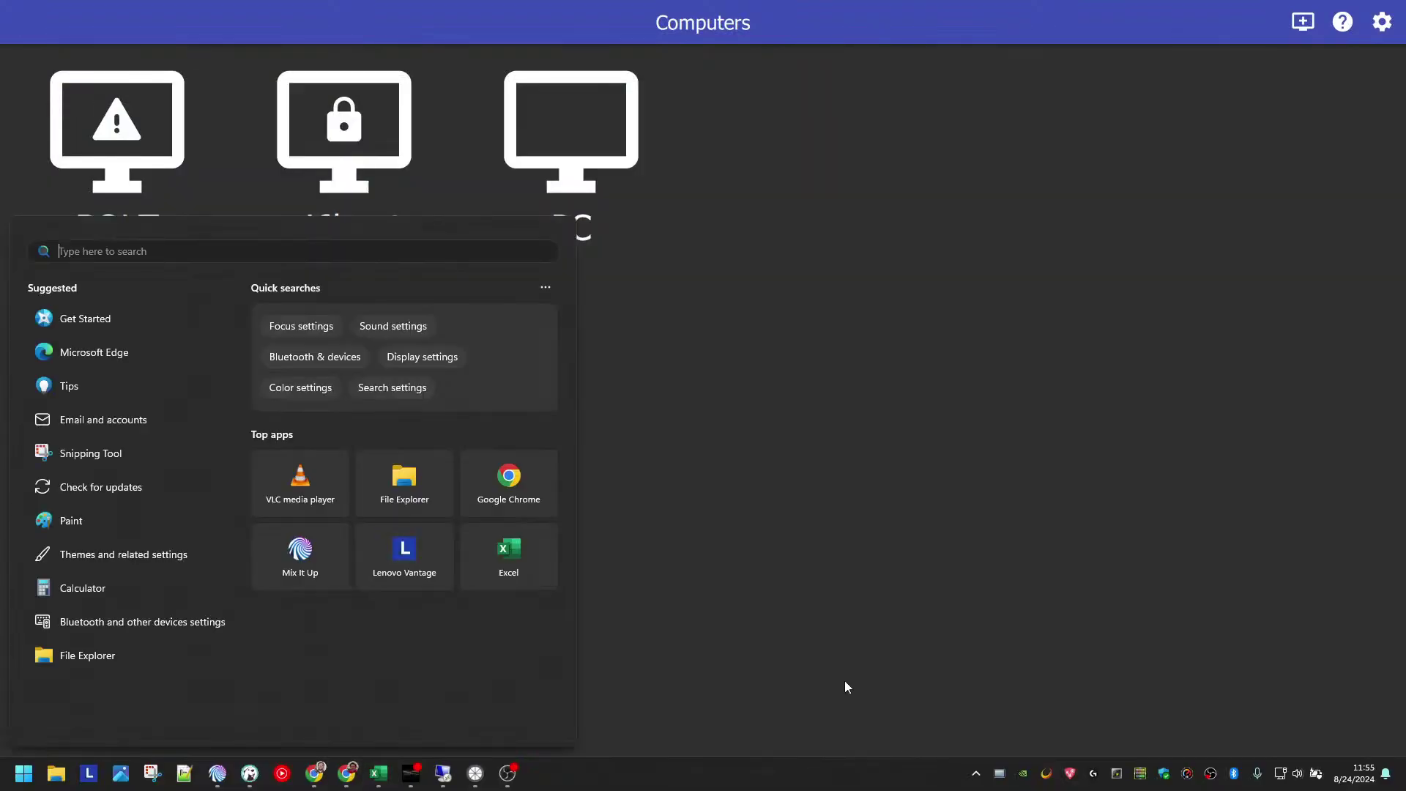
left_click(693, 557)
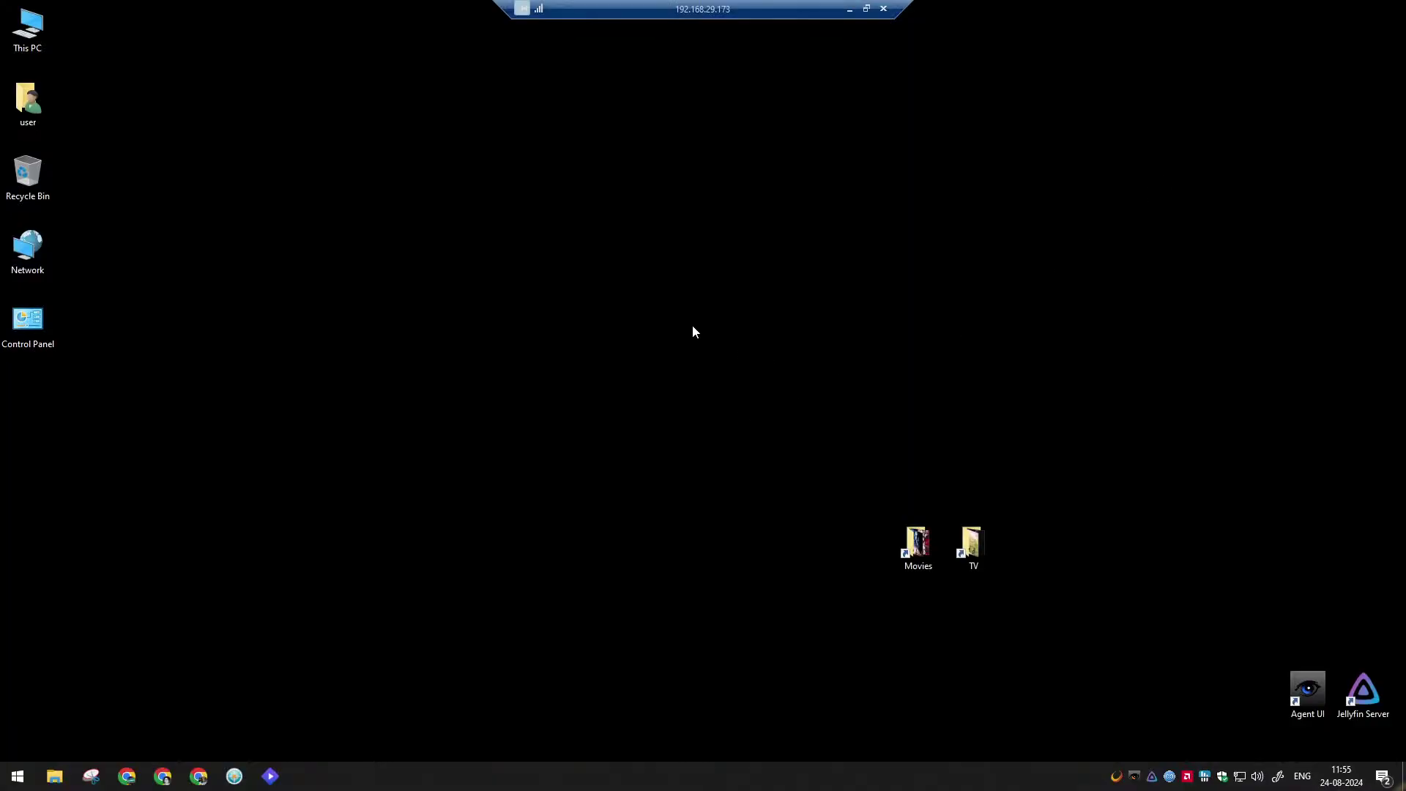
right_click(458, 246)
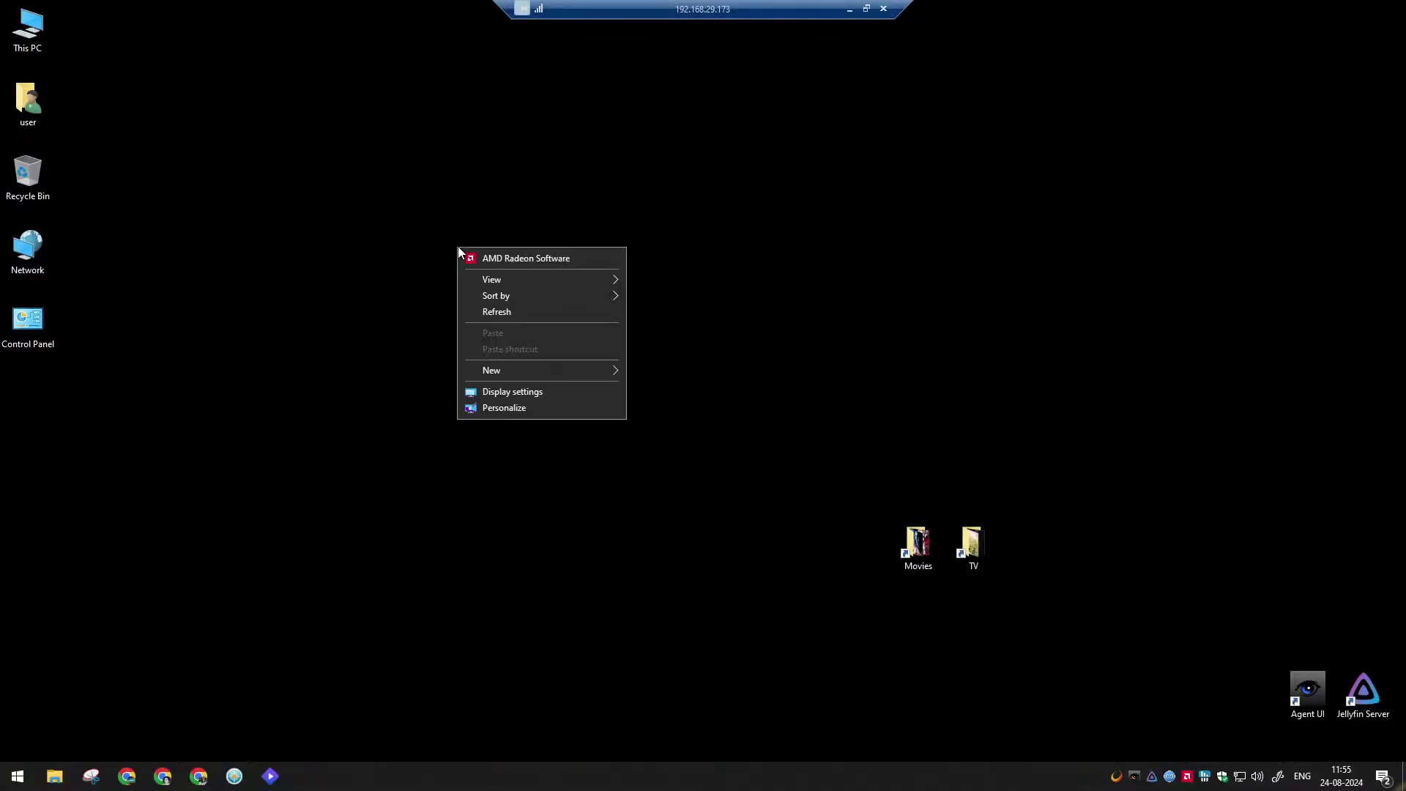
left_click(525, 412)
right_click(530, 776)
left_click(564, 769)
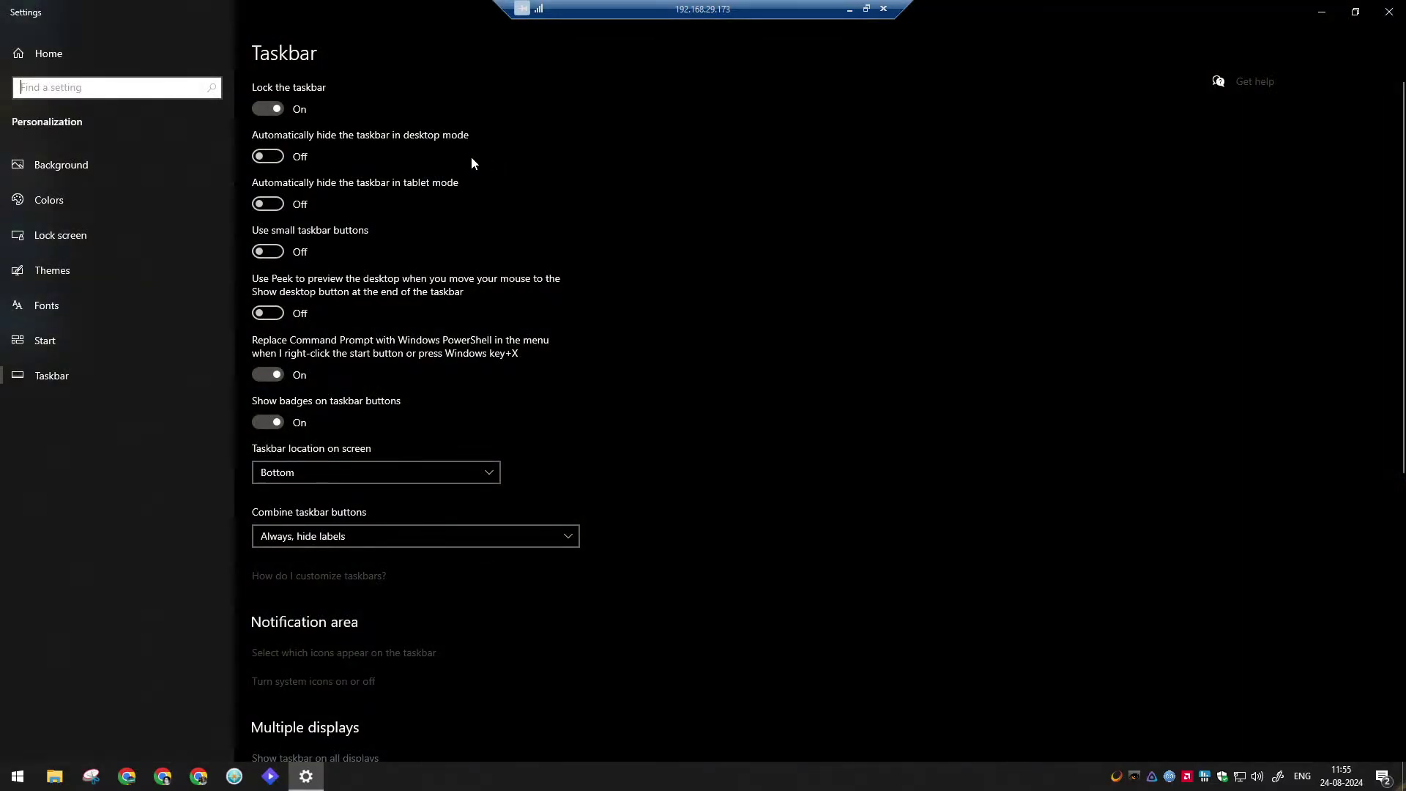
left_click(1389, 12)
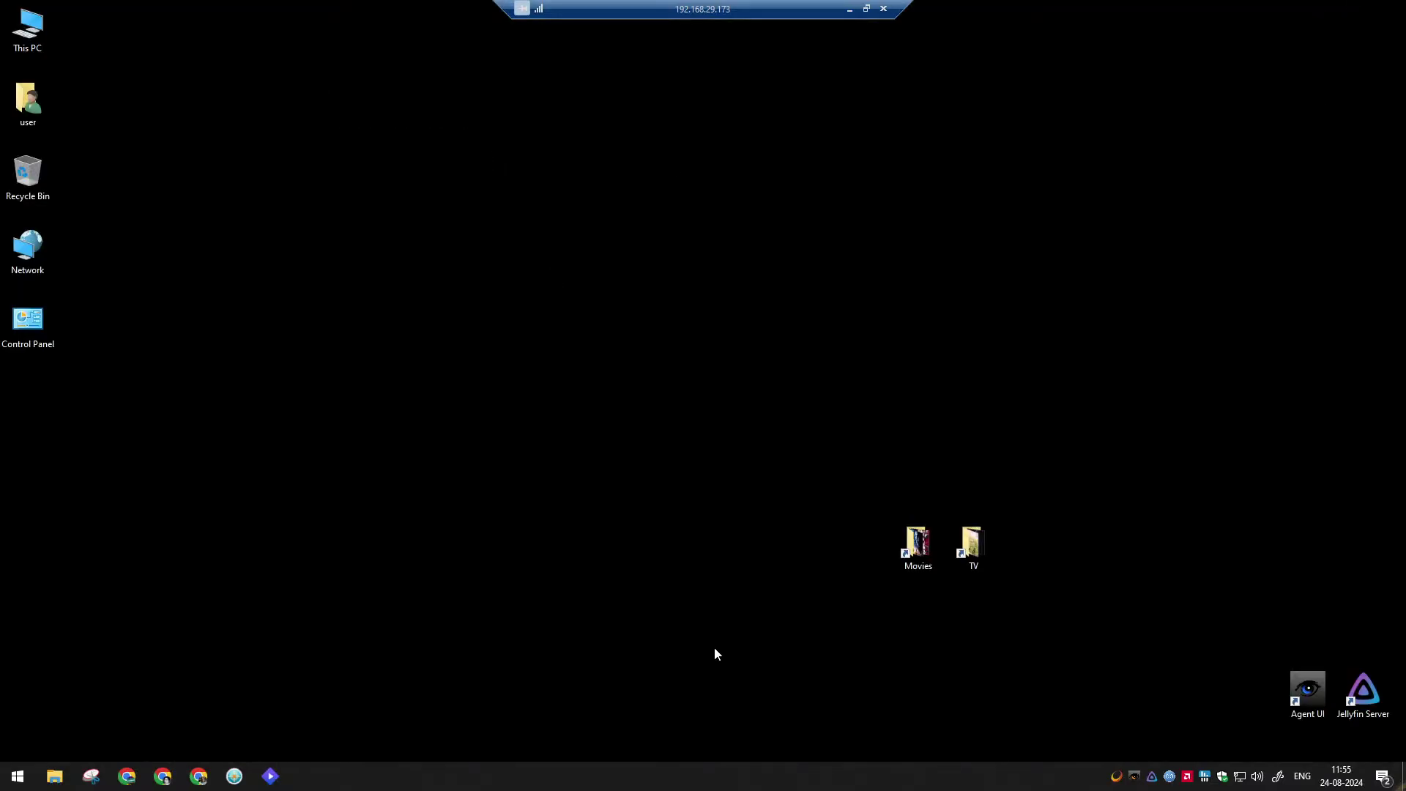
Open Task Manager on the remote computer to examine the resource usage of its running processes
right_click(611, 776)
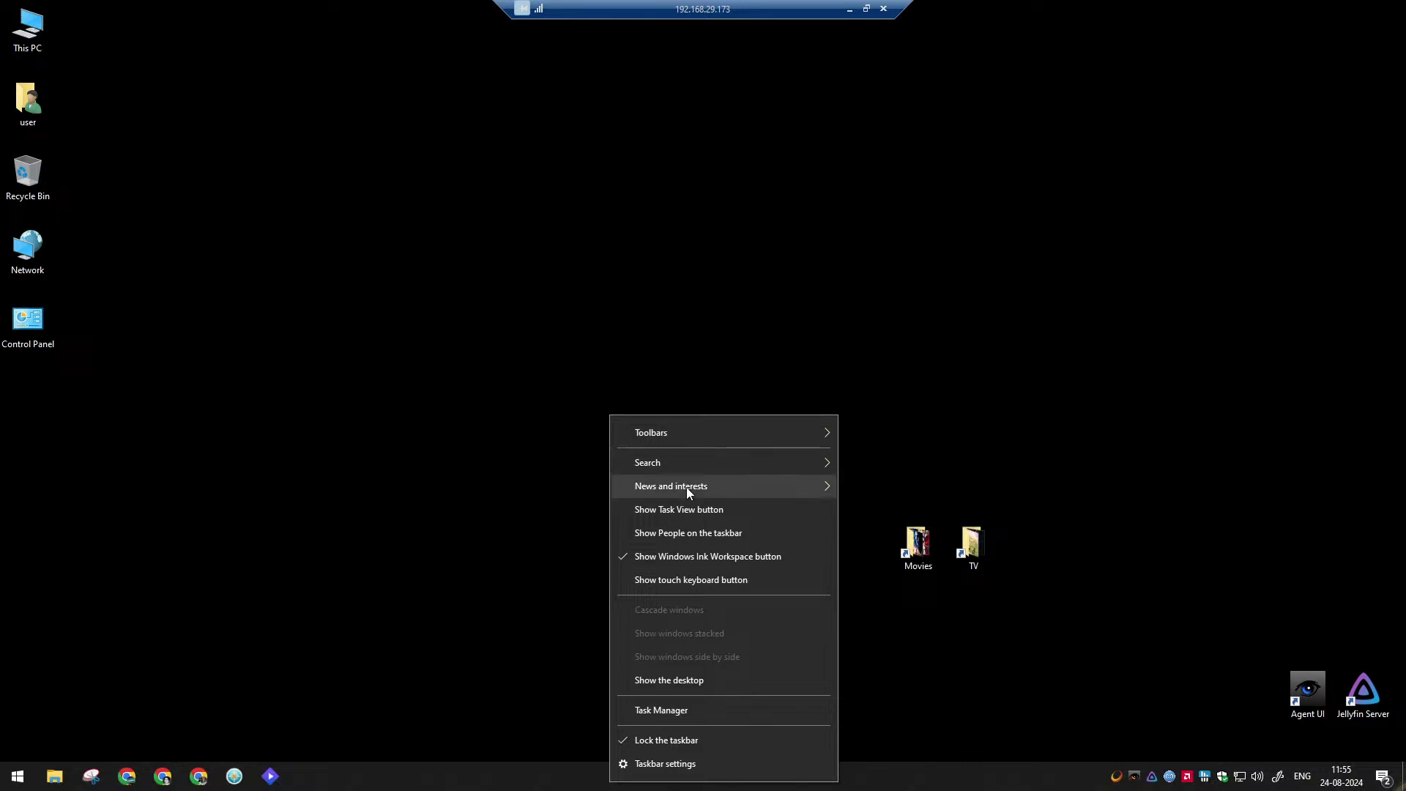
left_click(700, 710)
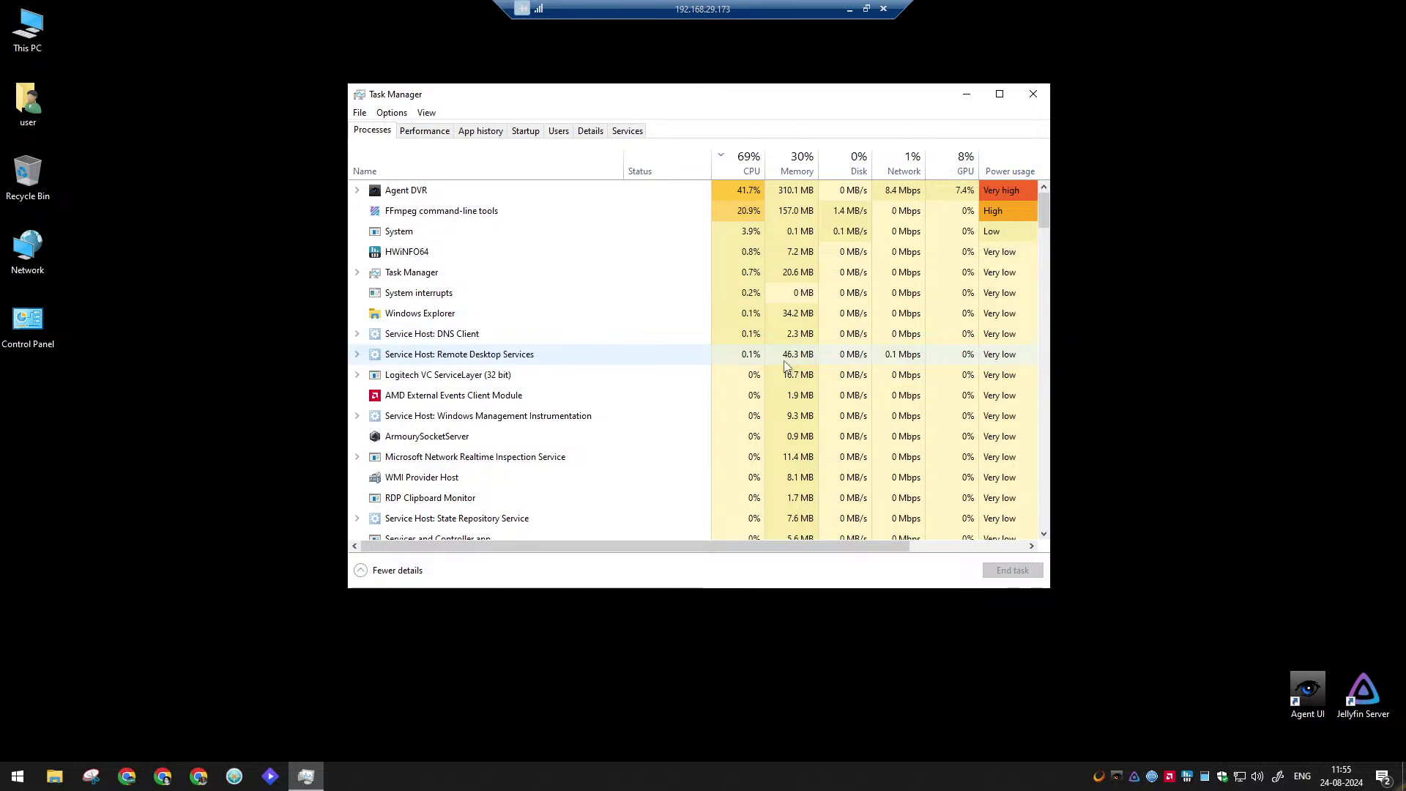
Launch Security Monitor Pro on the remote computer, view the selected camera in full preview, and exit the preview
left_click(222, 780)
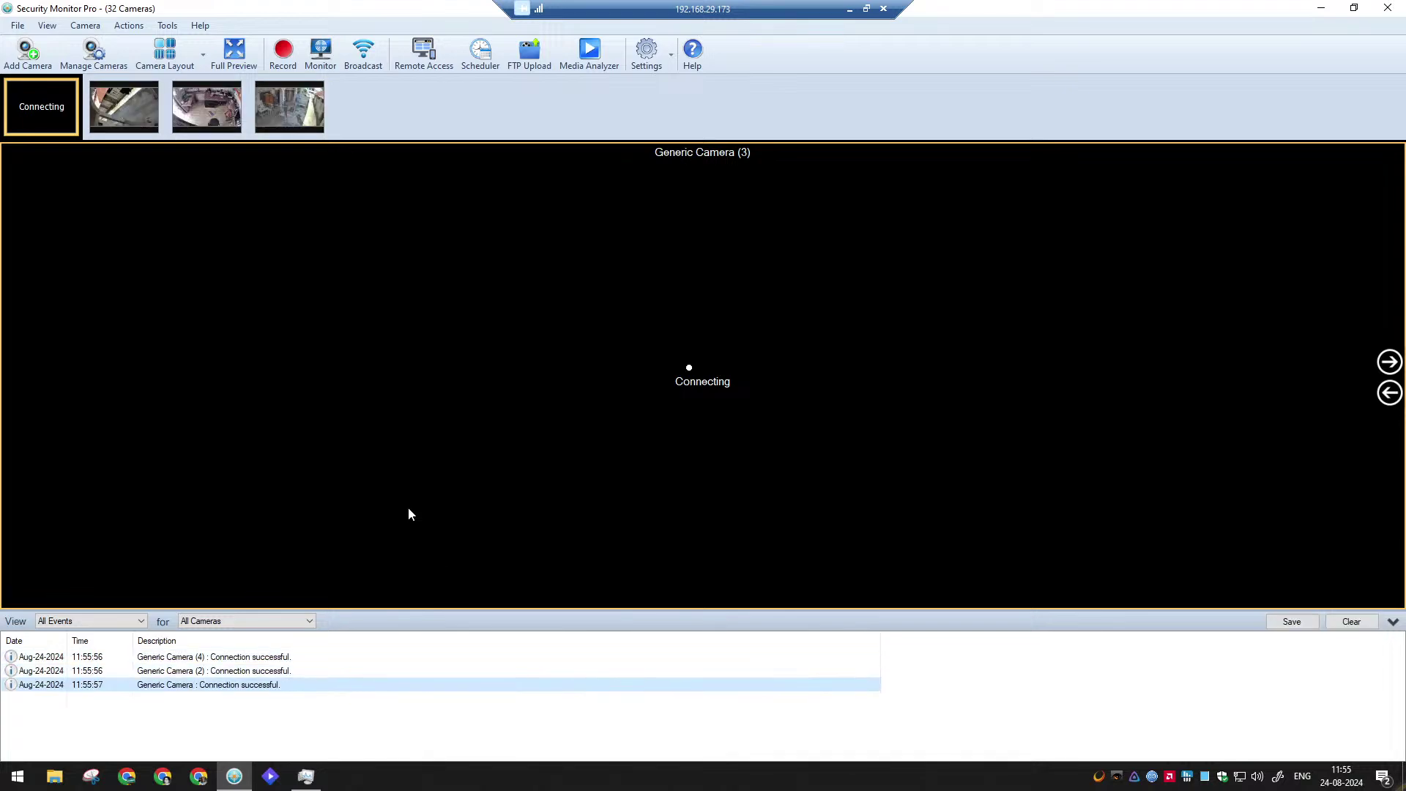
left_click(234, 51)
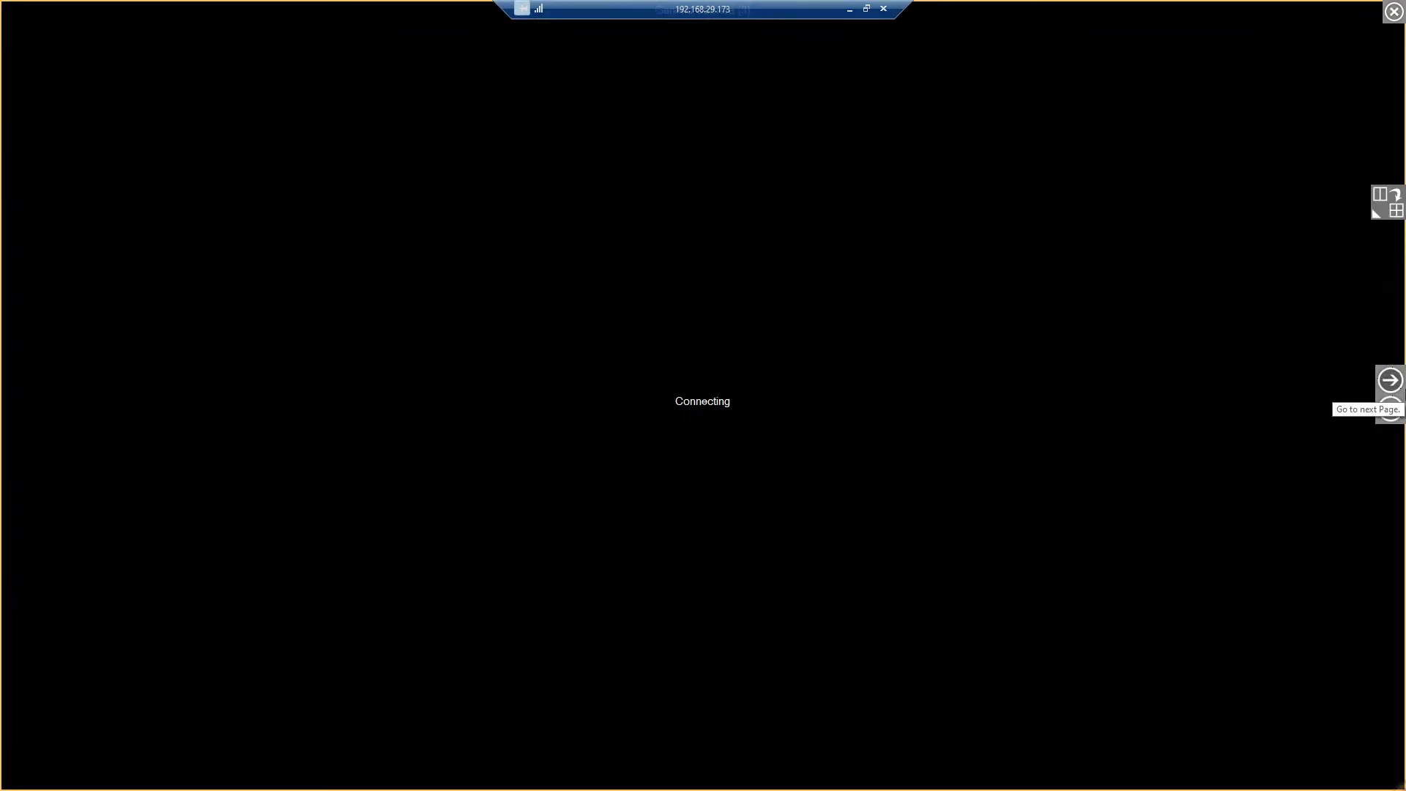
key("Escape")
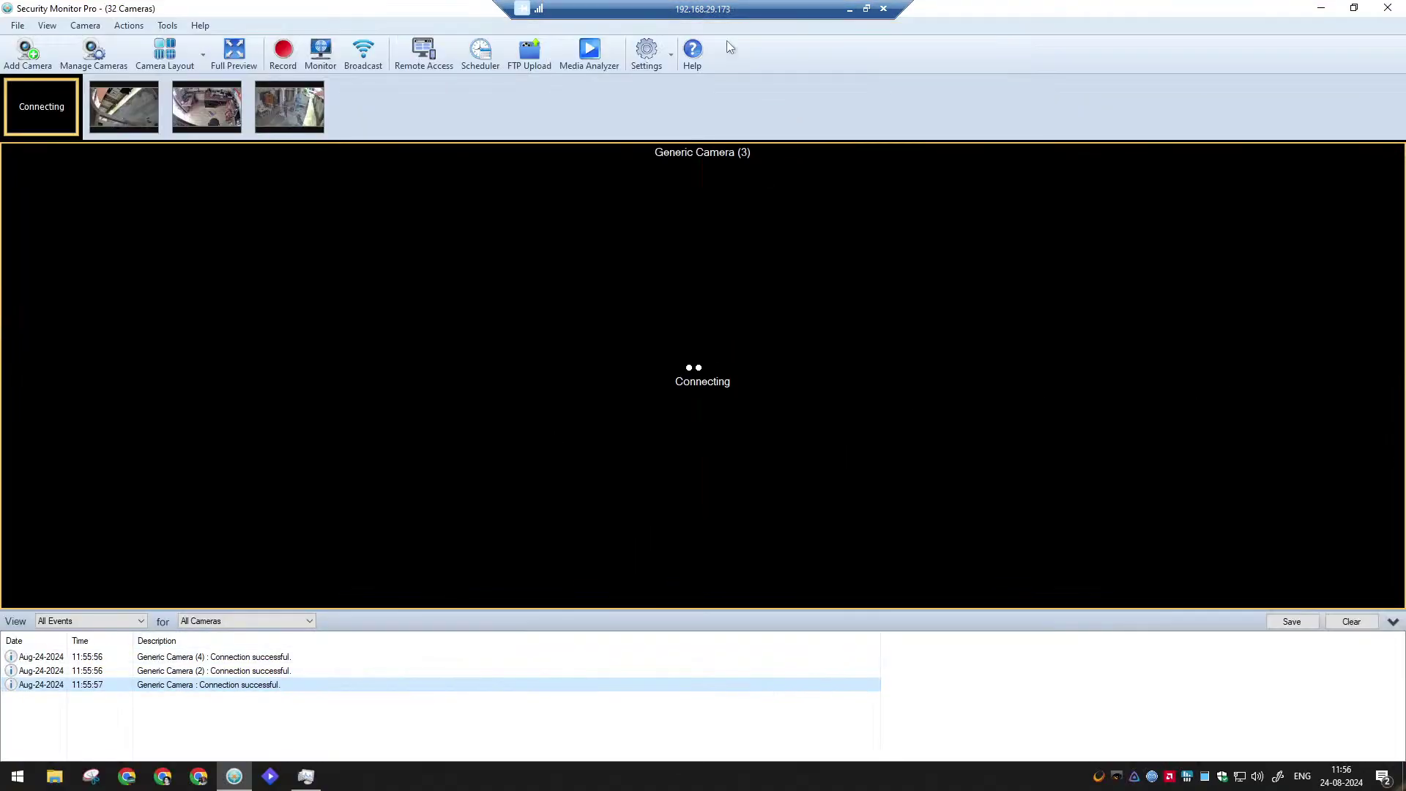
Switch to the local browser, search the ni6hant video list for "decade", and open the video about using a decade old laptop
left_click(867, 9)
left_click(517, 190)
key("ctrl+1")
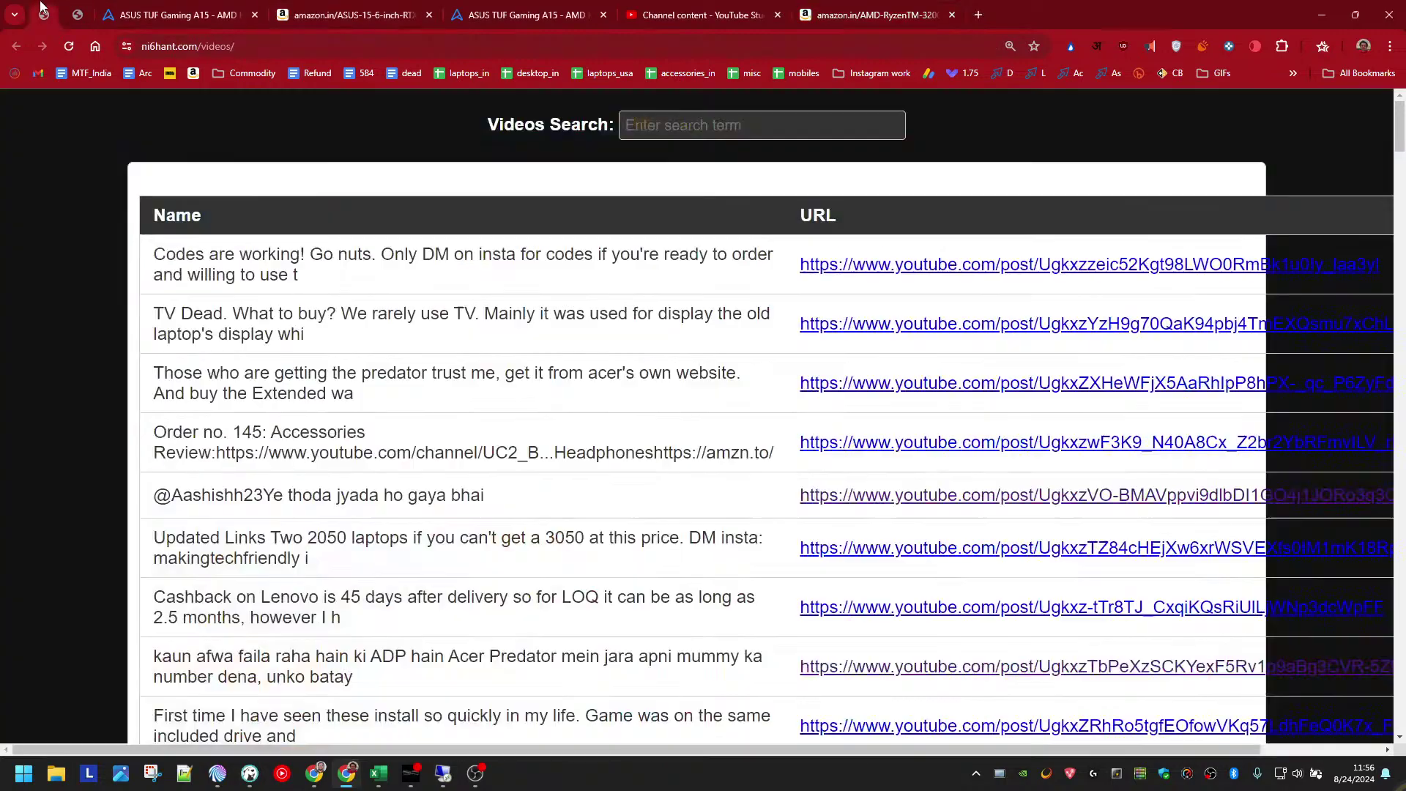
left_click(830, 136)
type("decade")
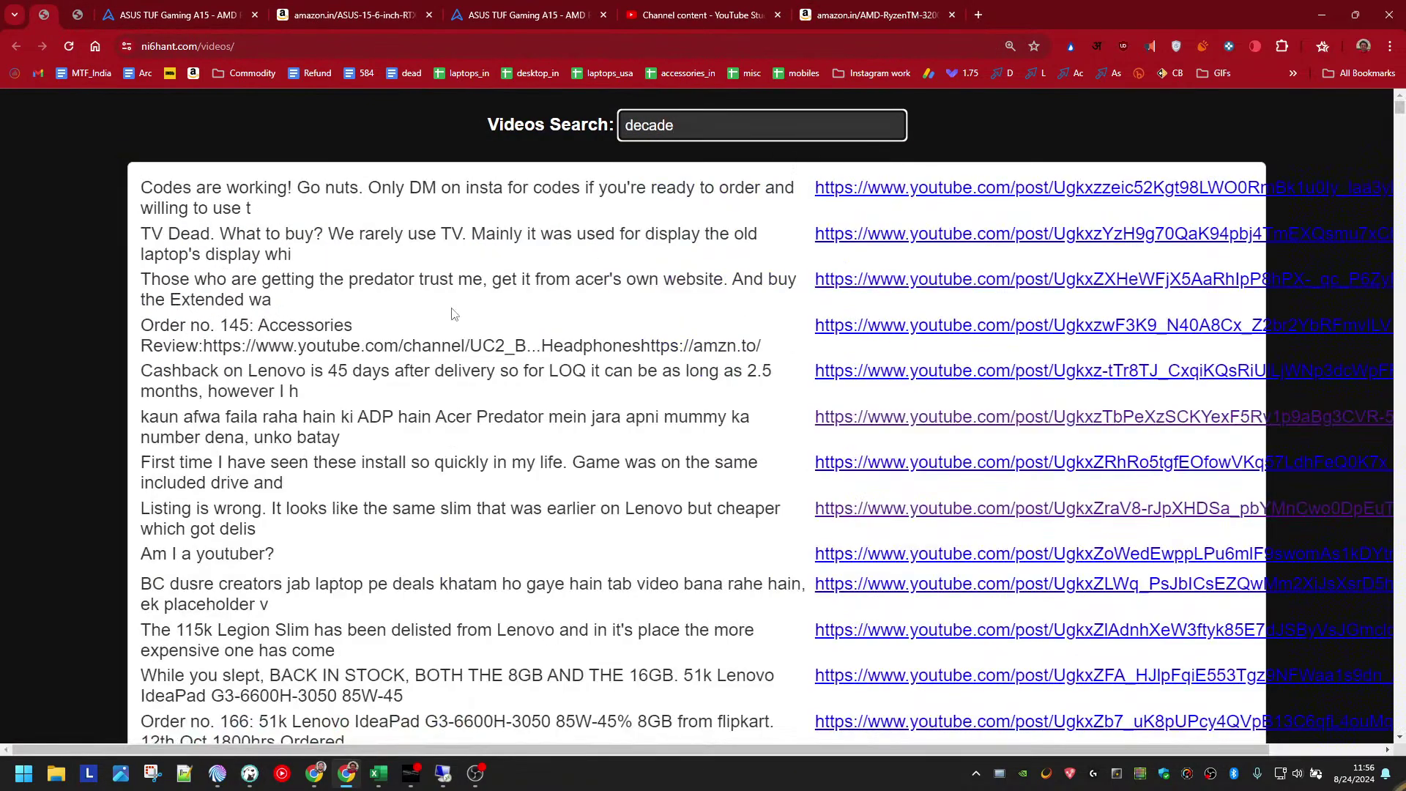
key("BackSpace")
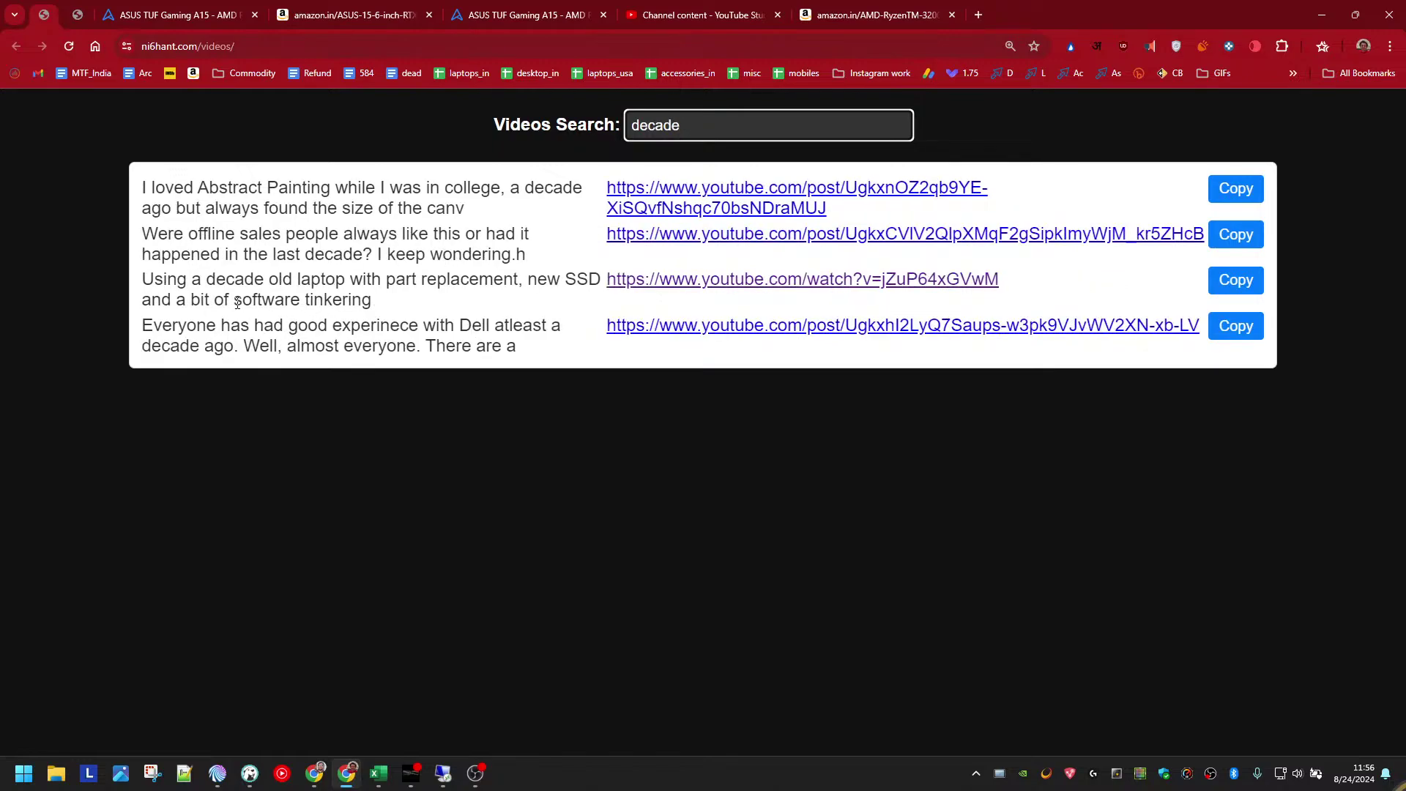
left_click(727, 284)
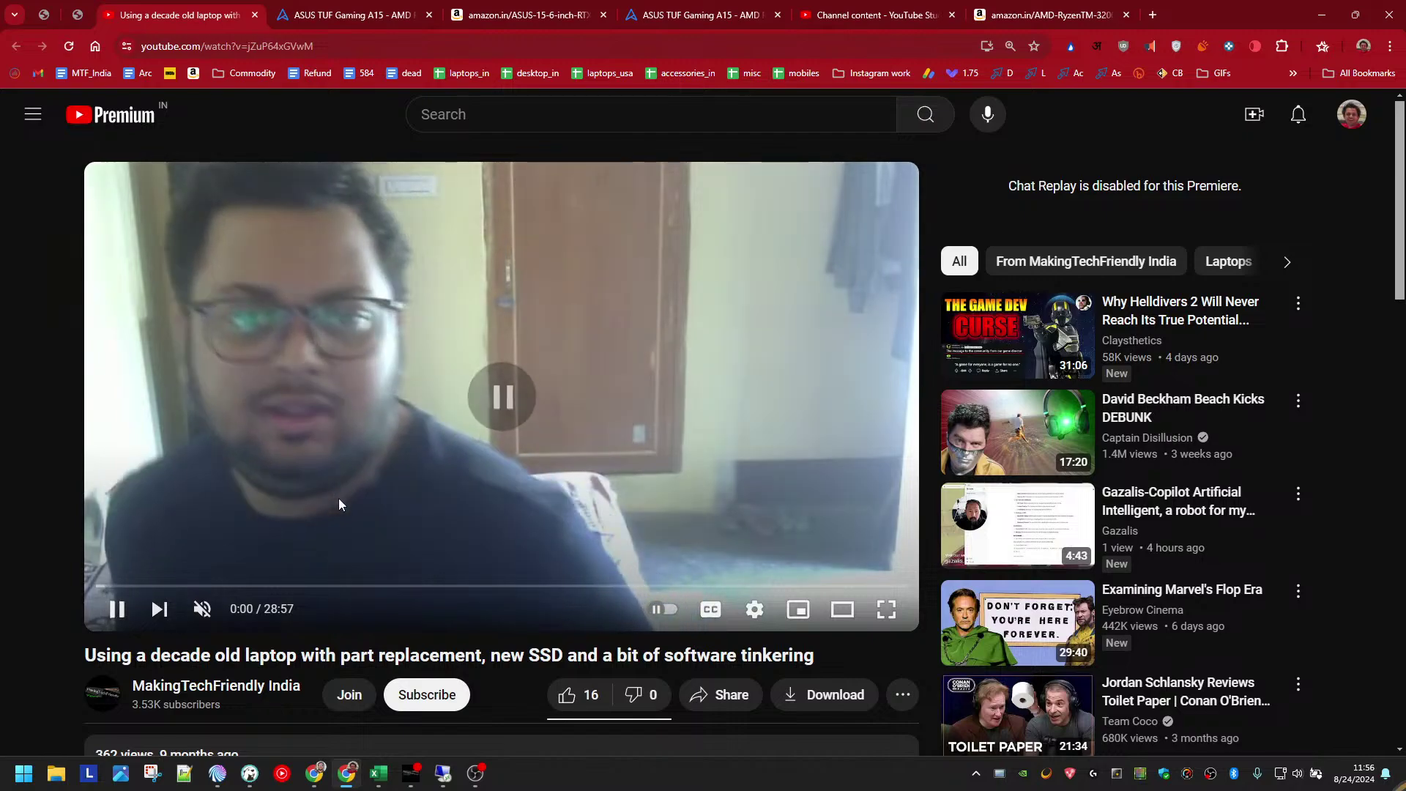
Skim the decade old laptop video, sampling the benchmark comparison and the gameplay section
left_click(252, 586)
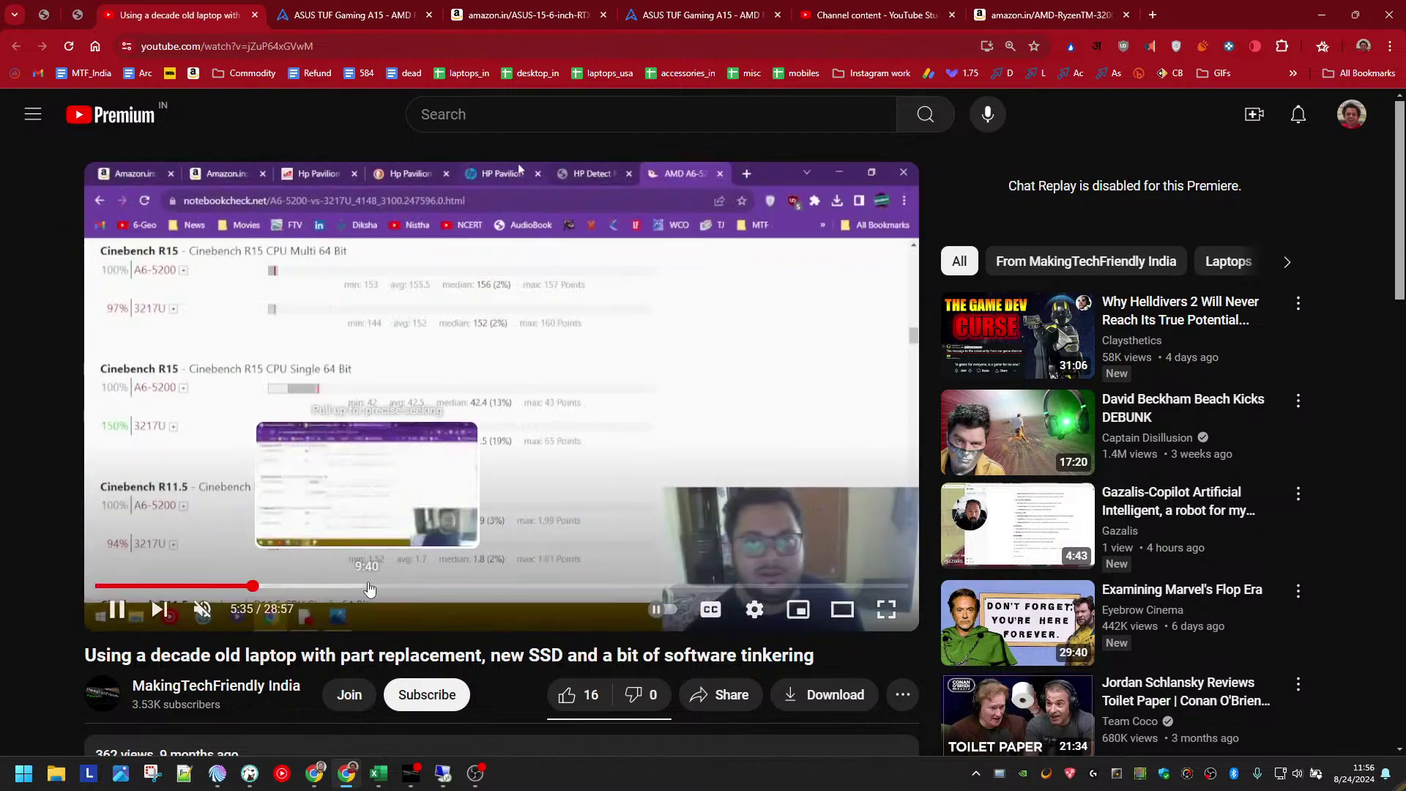
left_click(698, 586)
left_click_drag(749, 592, 719, 591)
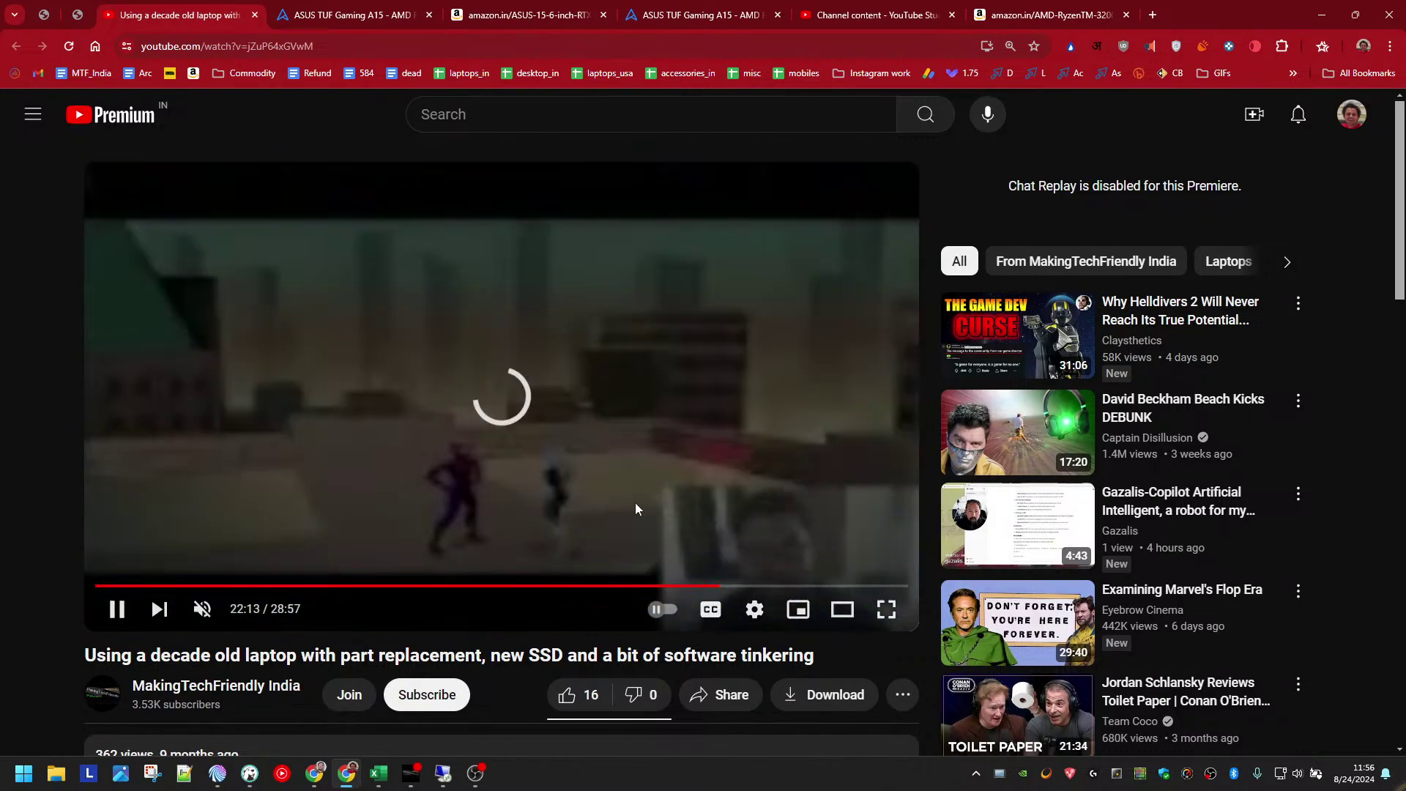
left_click(246, 588)
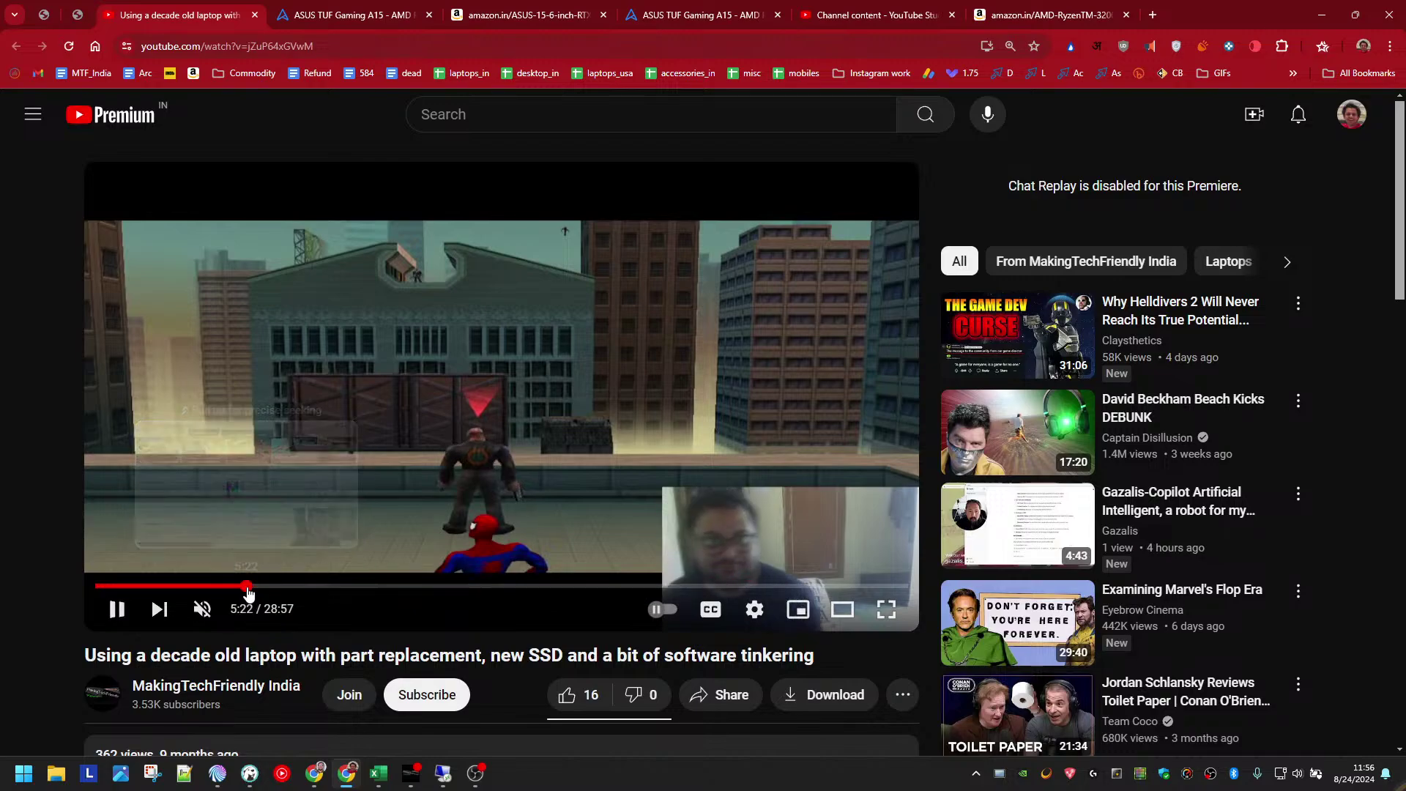
left_click_drag(249, 593, 267, 673)
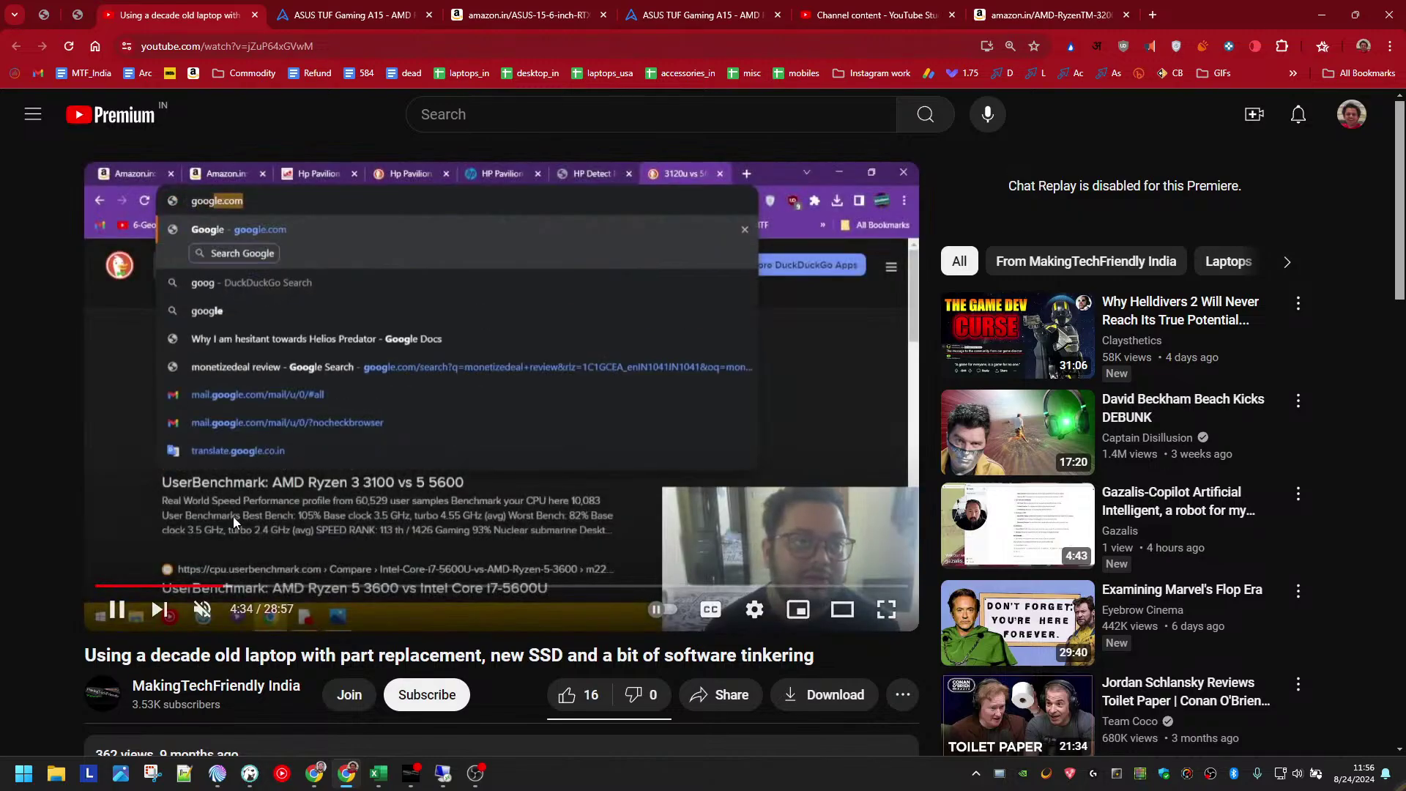
Pause and dislike the decade old laptop video, with playback moved to the camera monitoring section at 28:11
key("space")
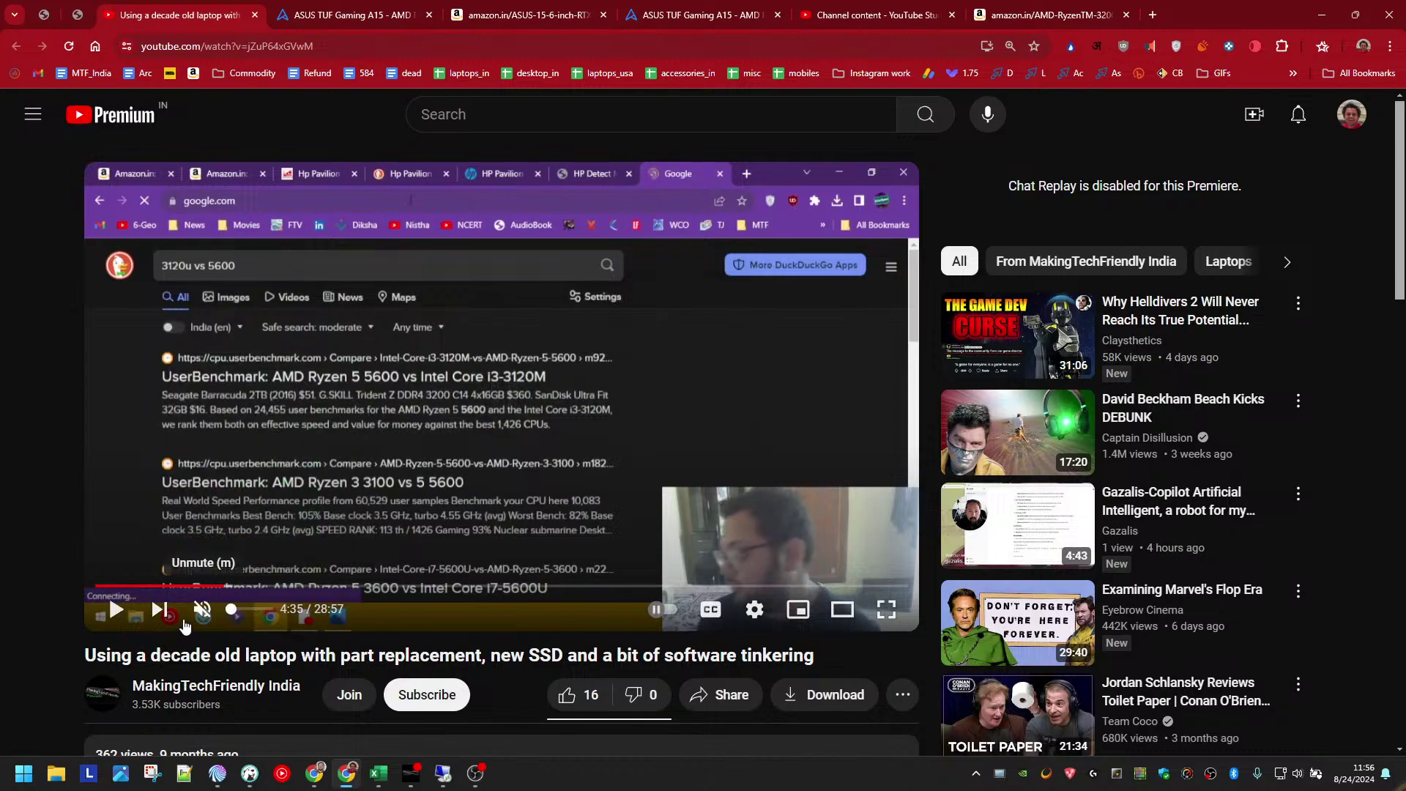
left_click(634, 695)
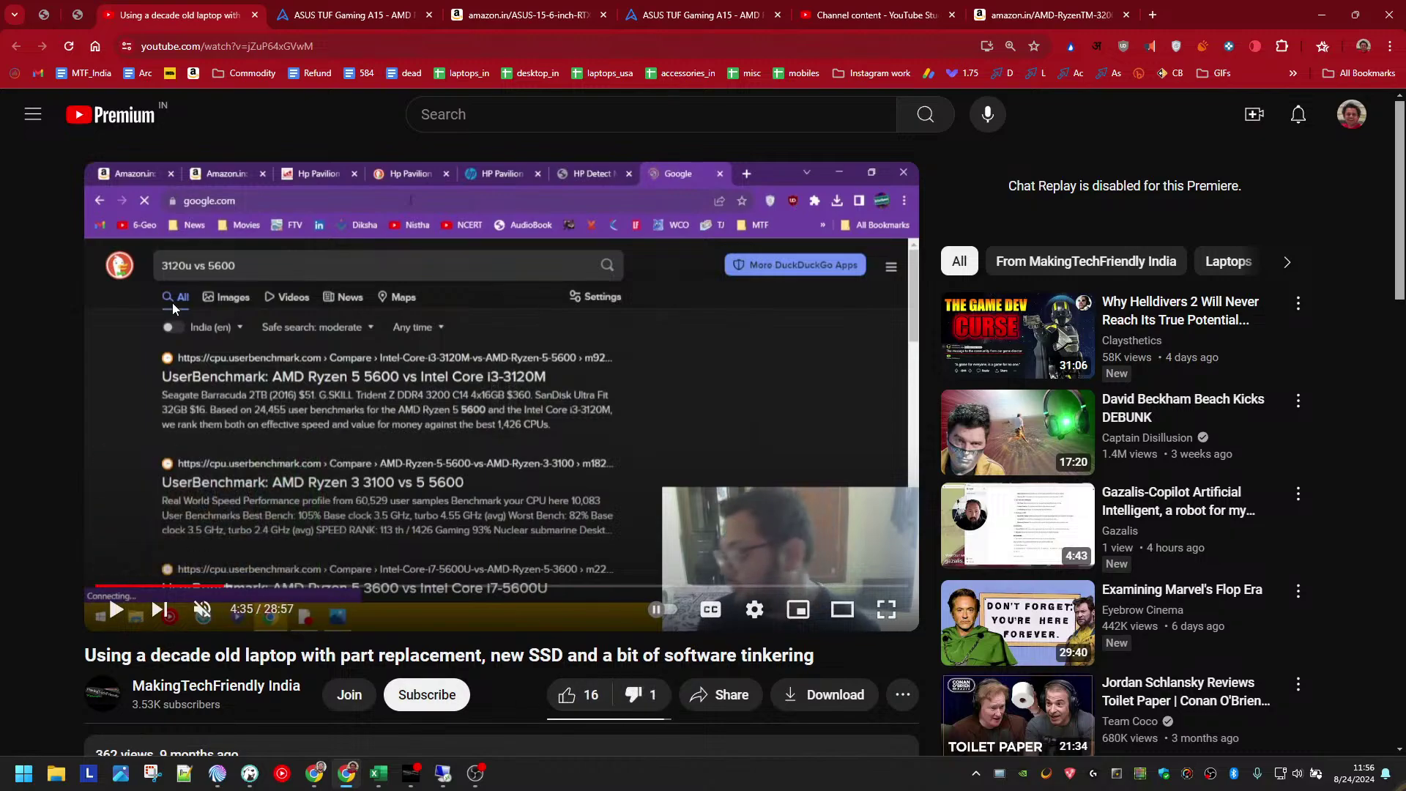
left_click_drag(336, 586, 887, 587)
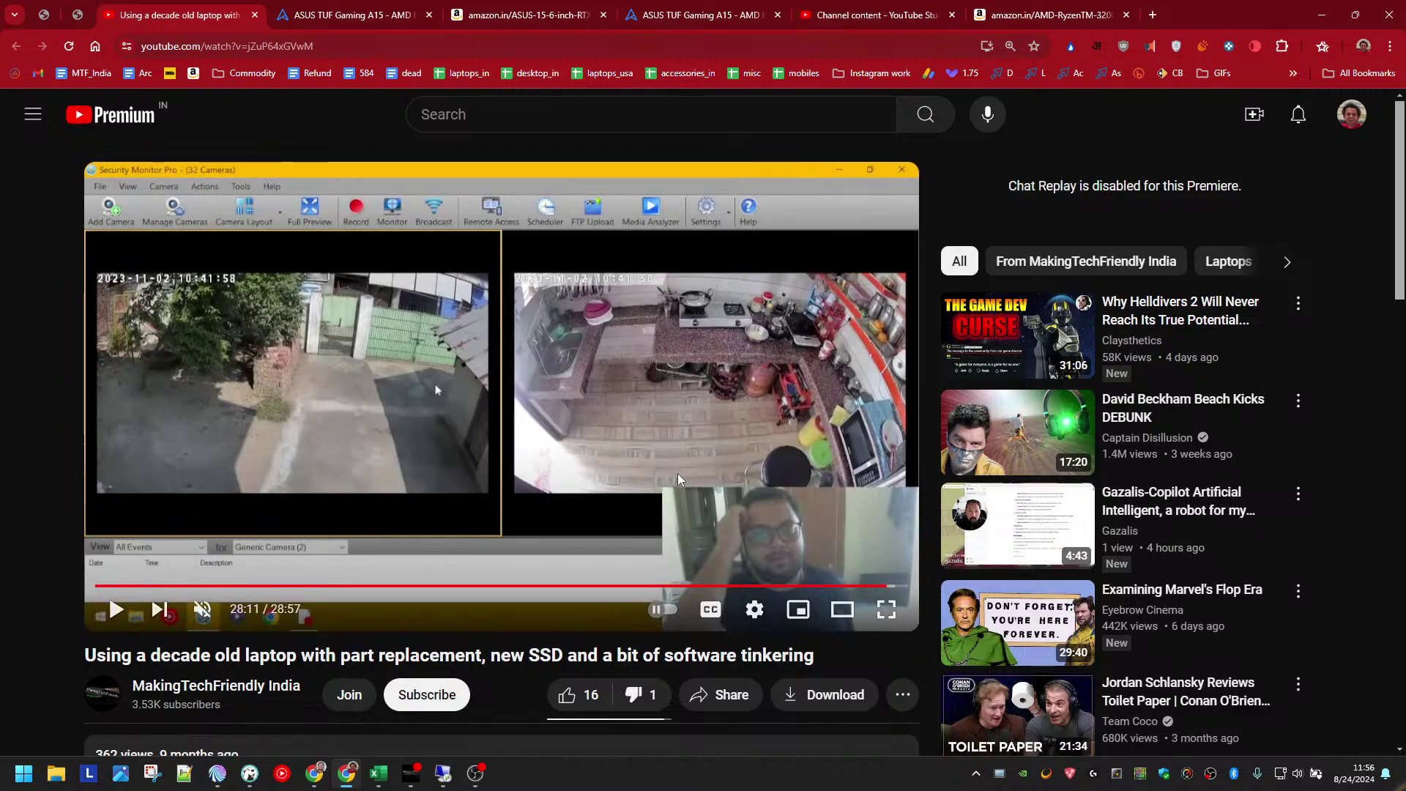
Return to the remote desktop session in full screen and view Security Monitor Pro's full preview before exiting it
left_click(443, 772)
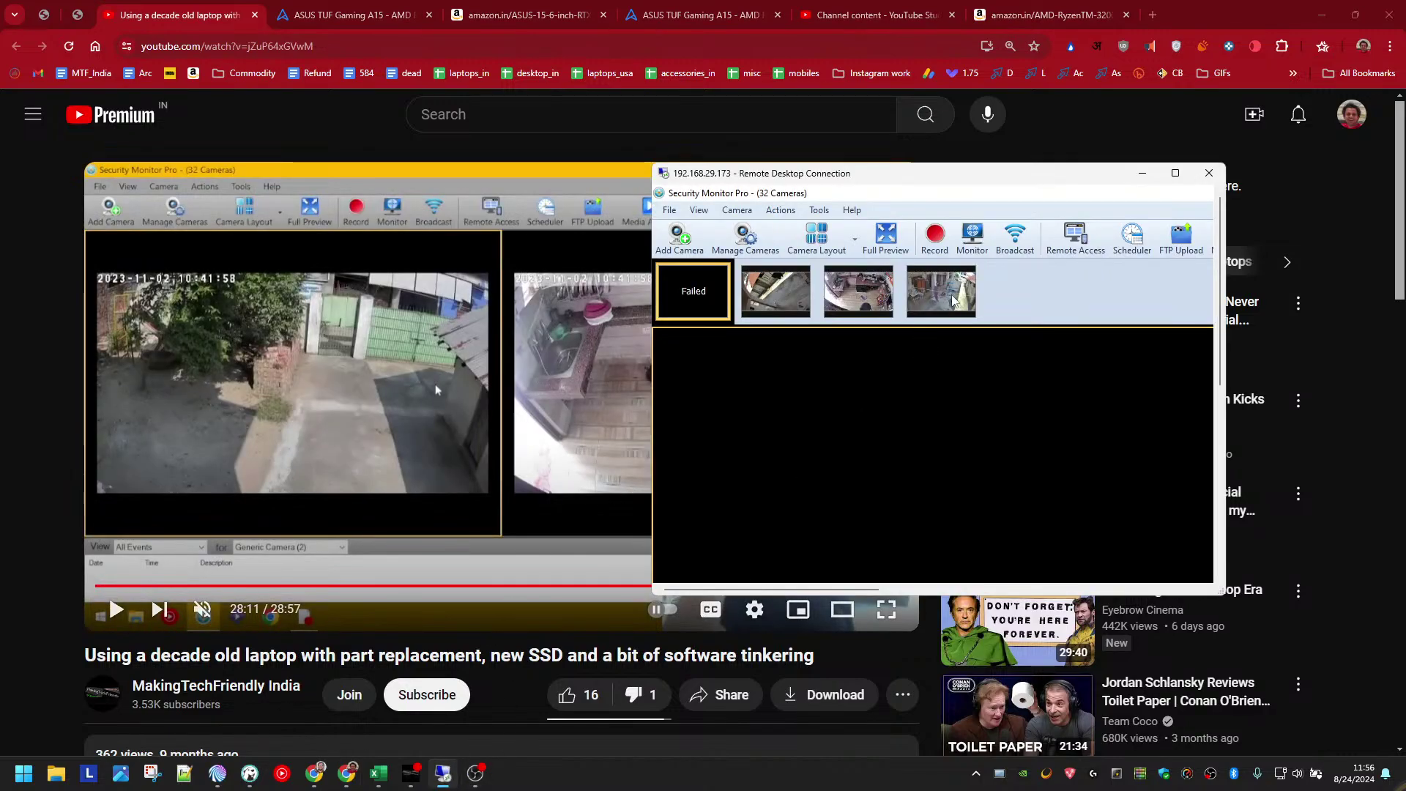
left_click(1176, 173)
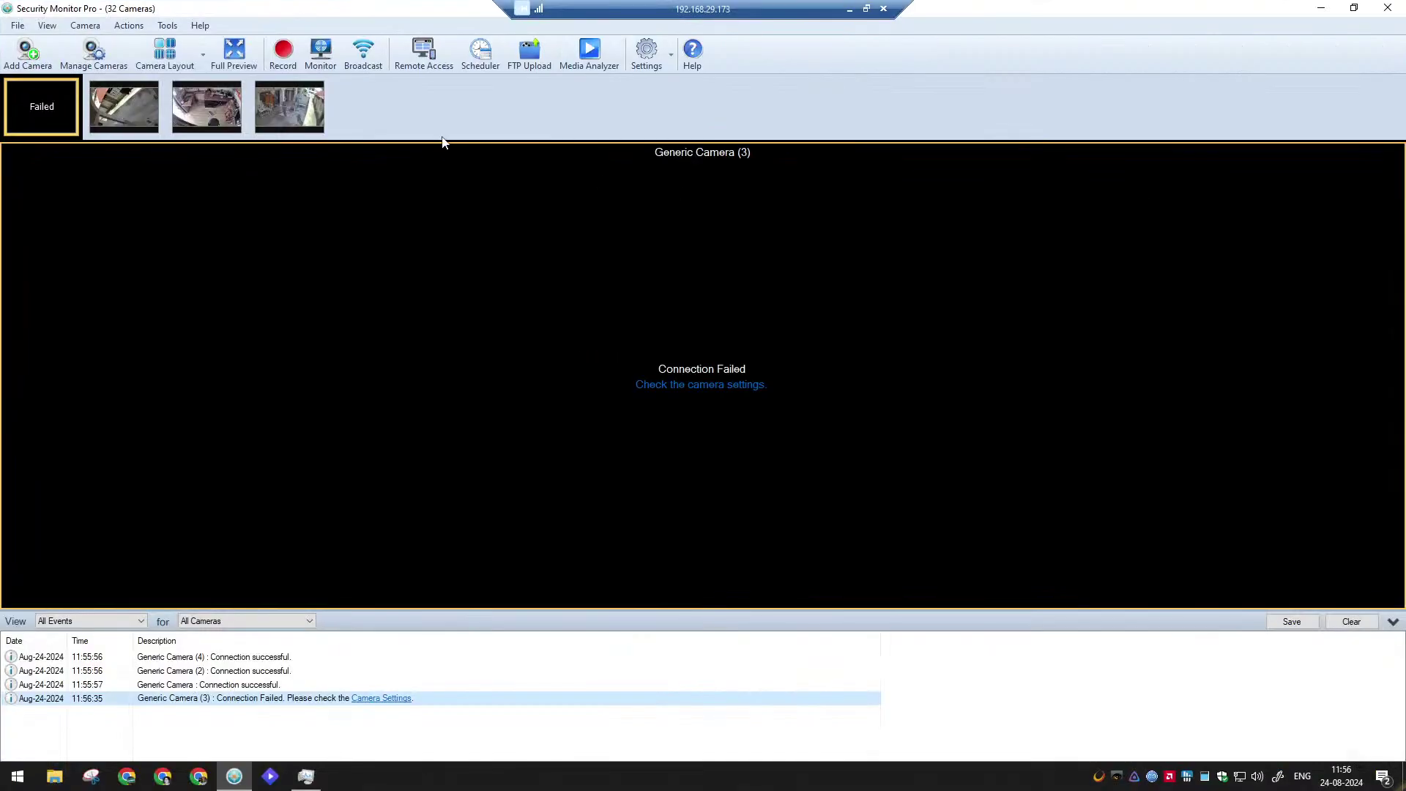
left_click(223, 50)
left_click(1394, 11)
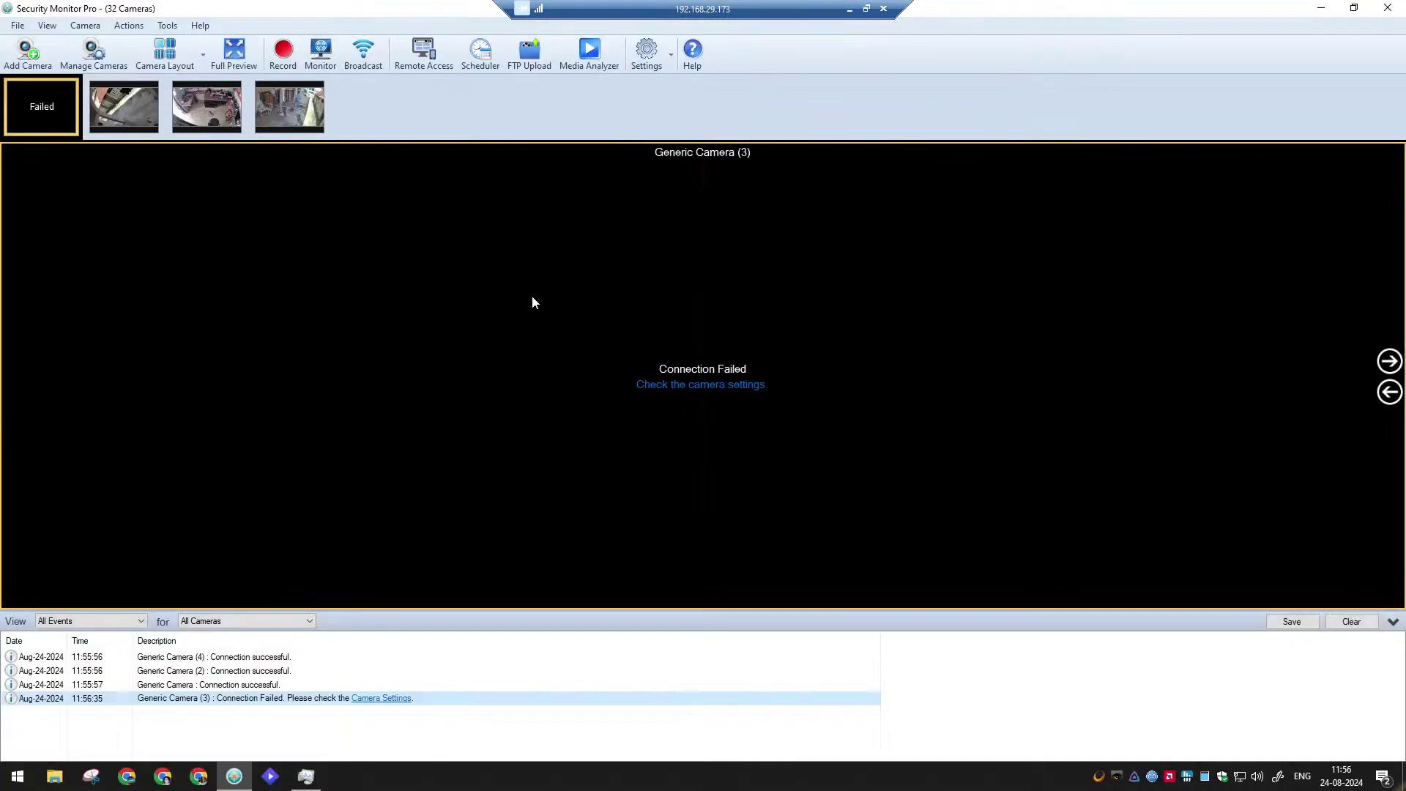
View the live feeds of the three connected cameras in turn, finishing on the courtyard camera
left_click(129, 112)
left_click(203, 107)
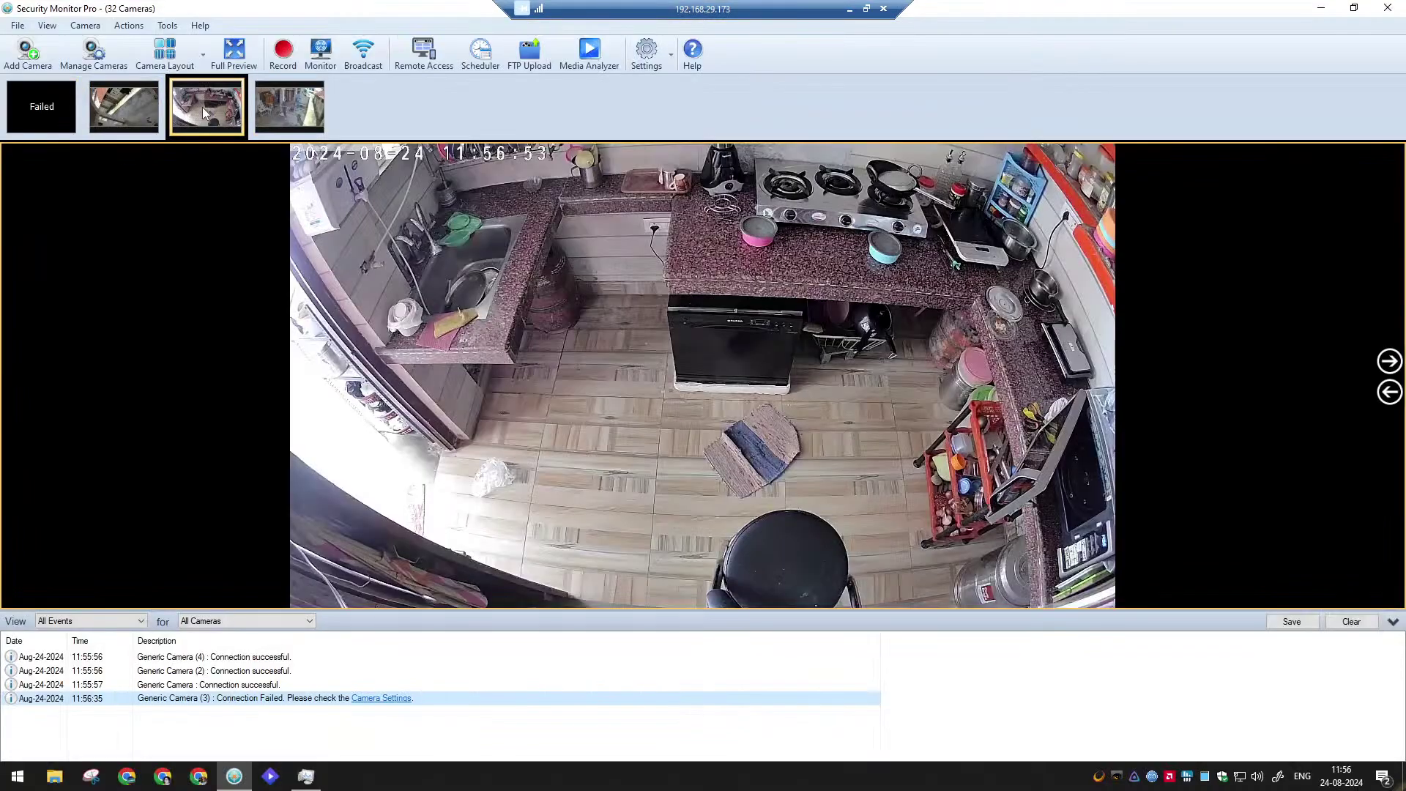
left_click(301, 109)
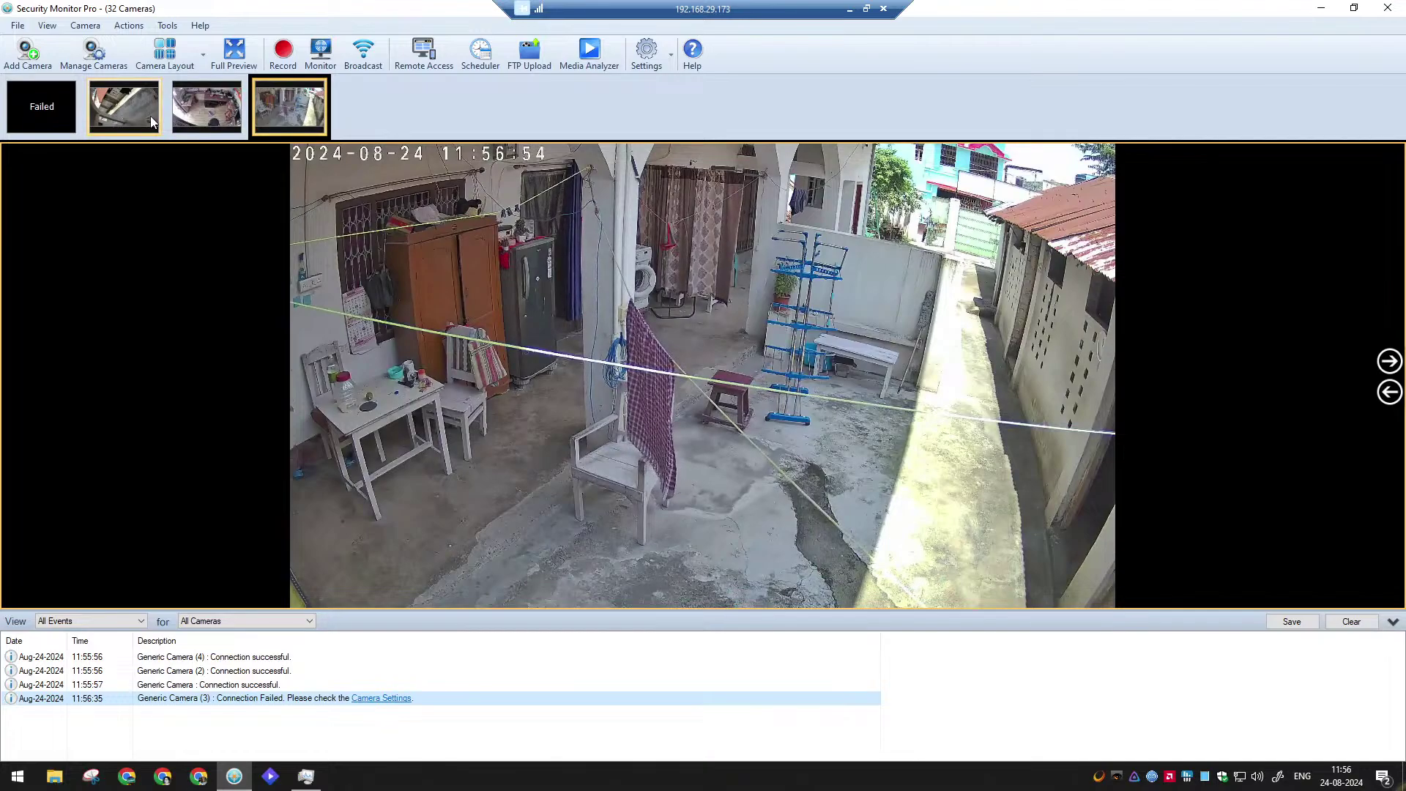
left_click(240, 113)
left_click(125, 107)
left_click(282, 95)
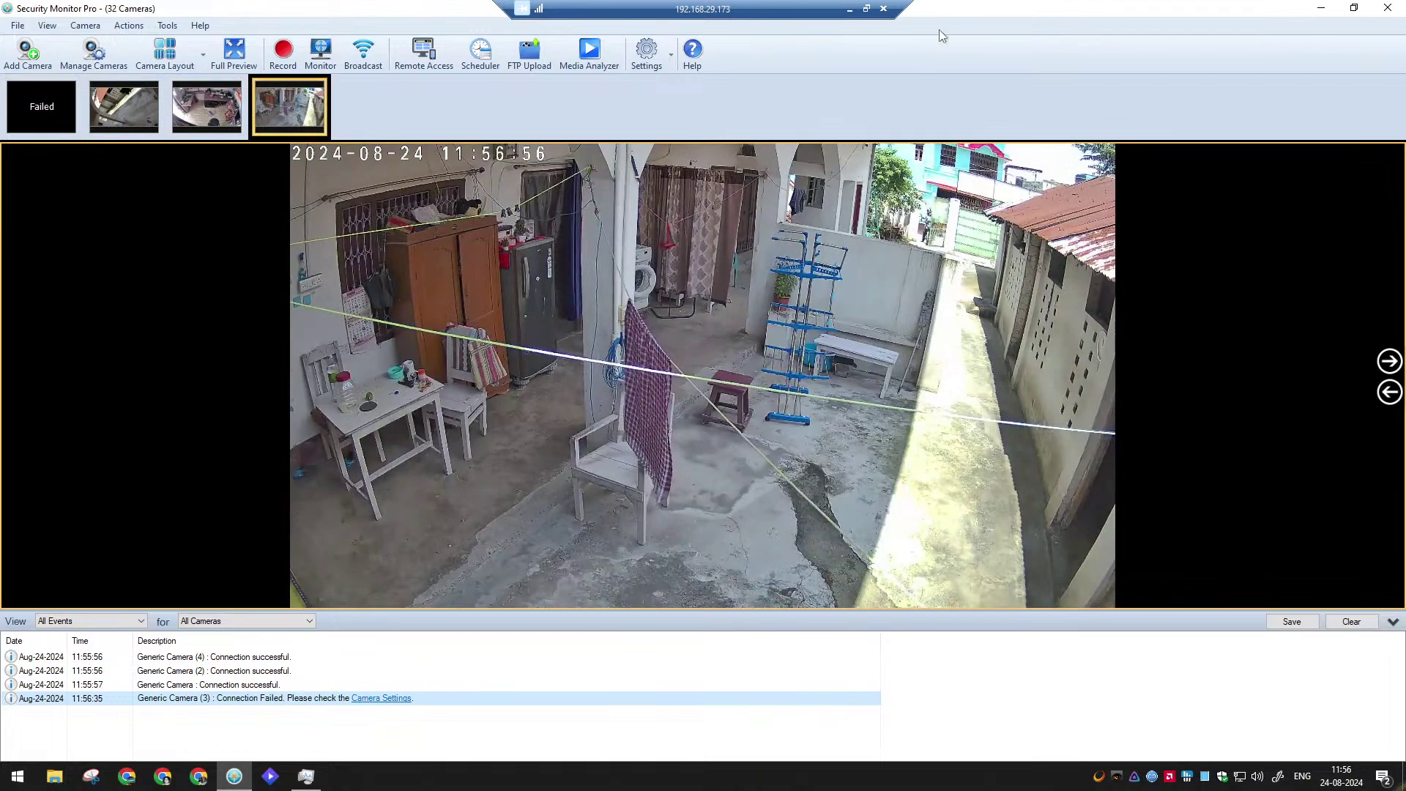
Close Security Monitor Pro and Task Manager on the remote computer
left_click(1388, 8)
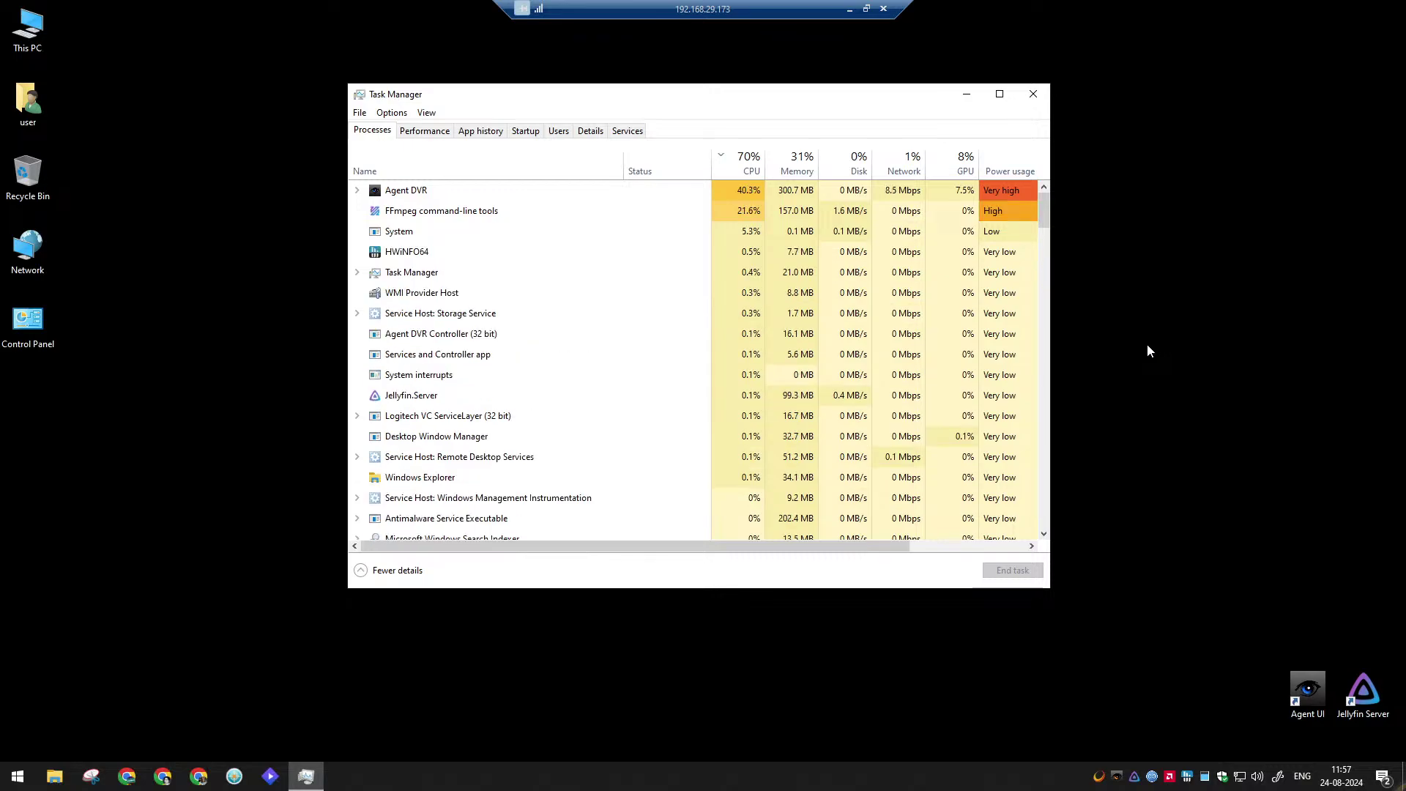
left_click(1031, 95)
Open Chrome on the remote computer and search Google for "agent dvr"
left_click(127, 776)
key("alt+Tab")
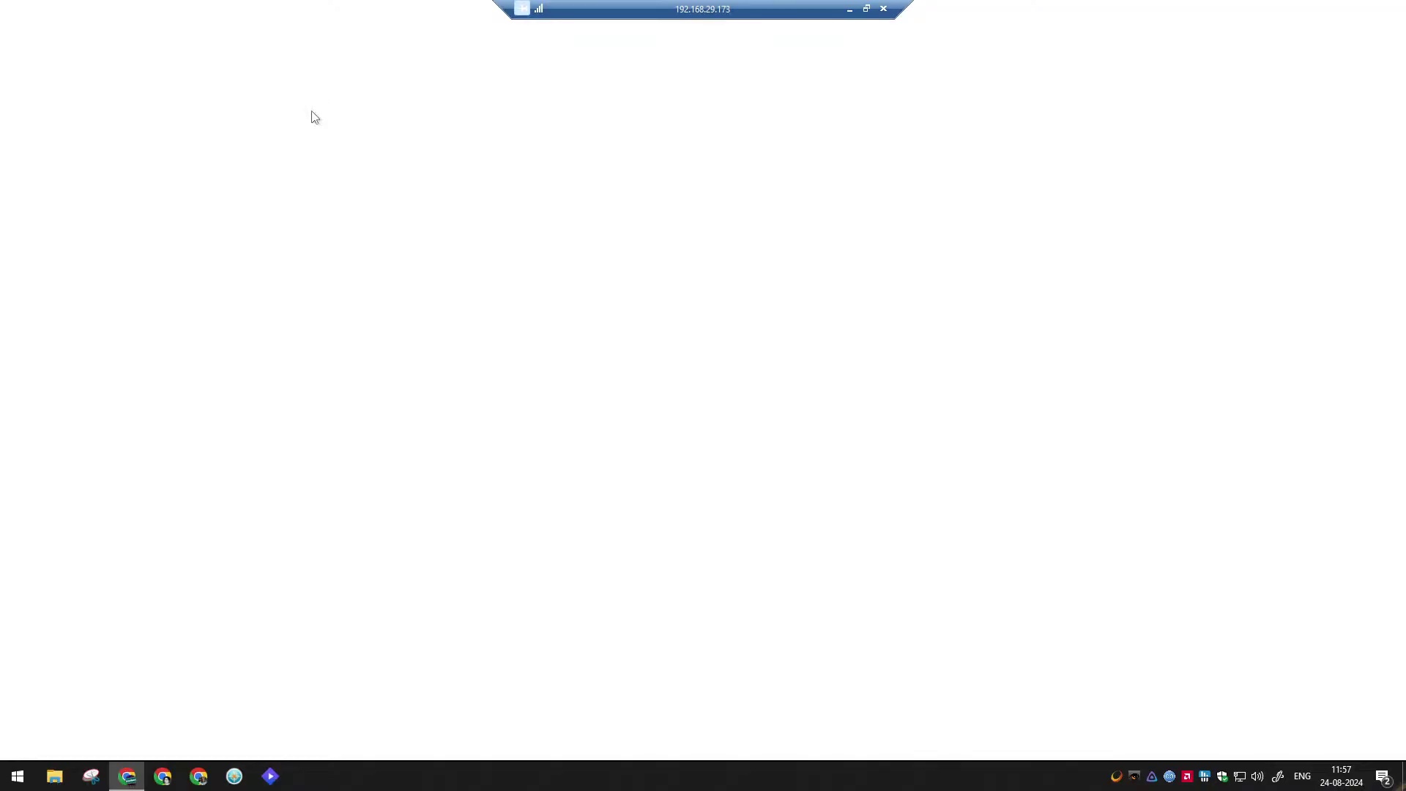
key("ctrl+t")
left_click(187, 16)
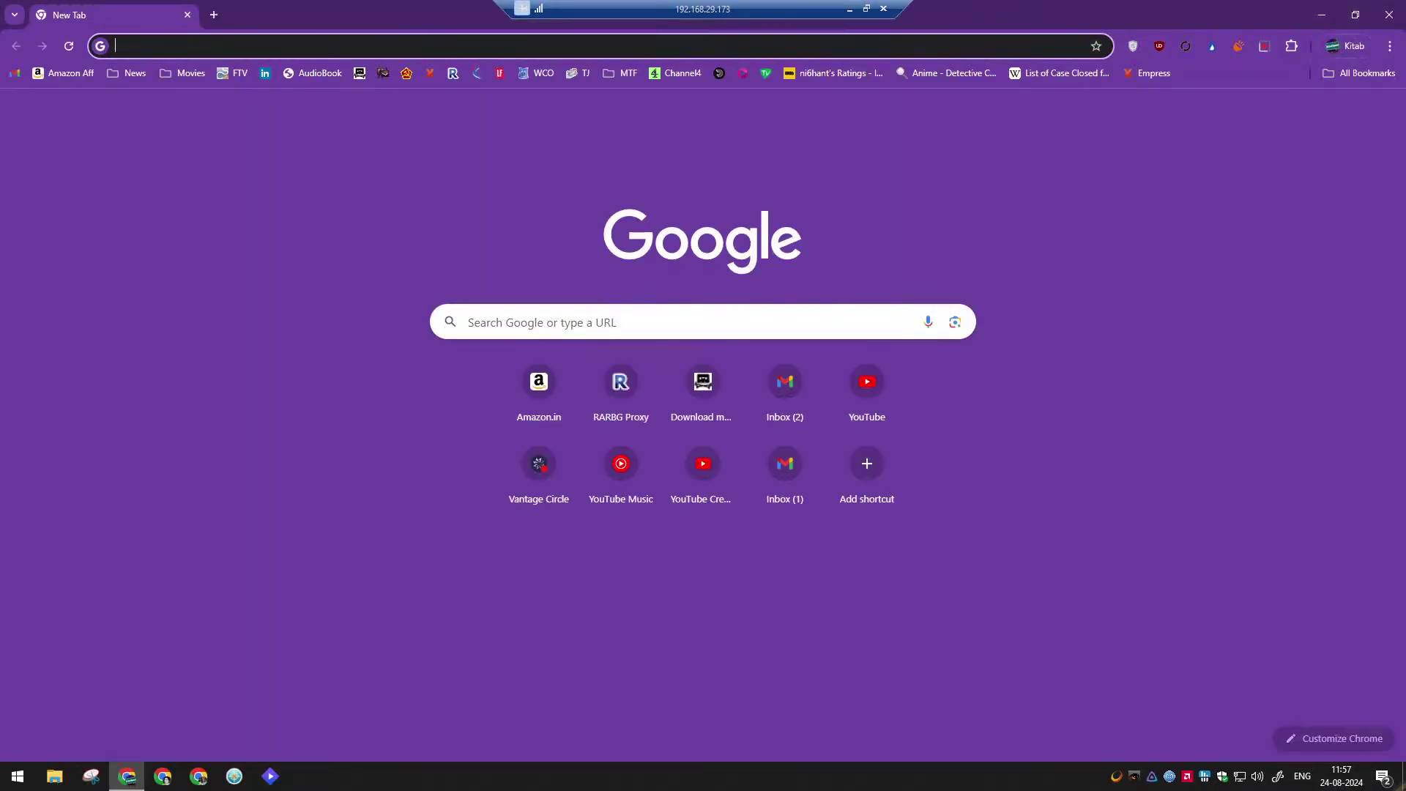
type("agent dvr")
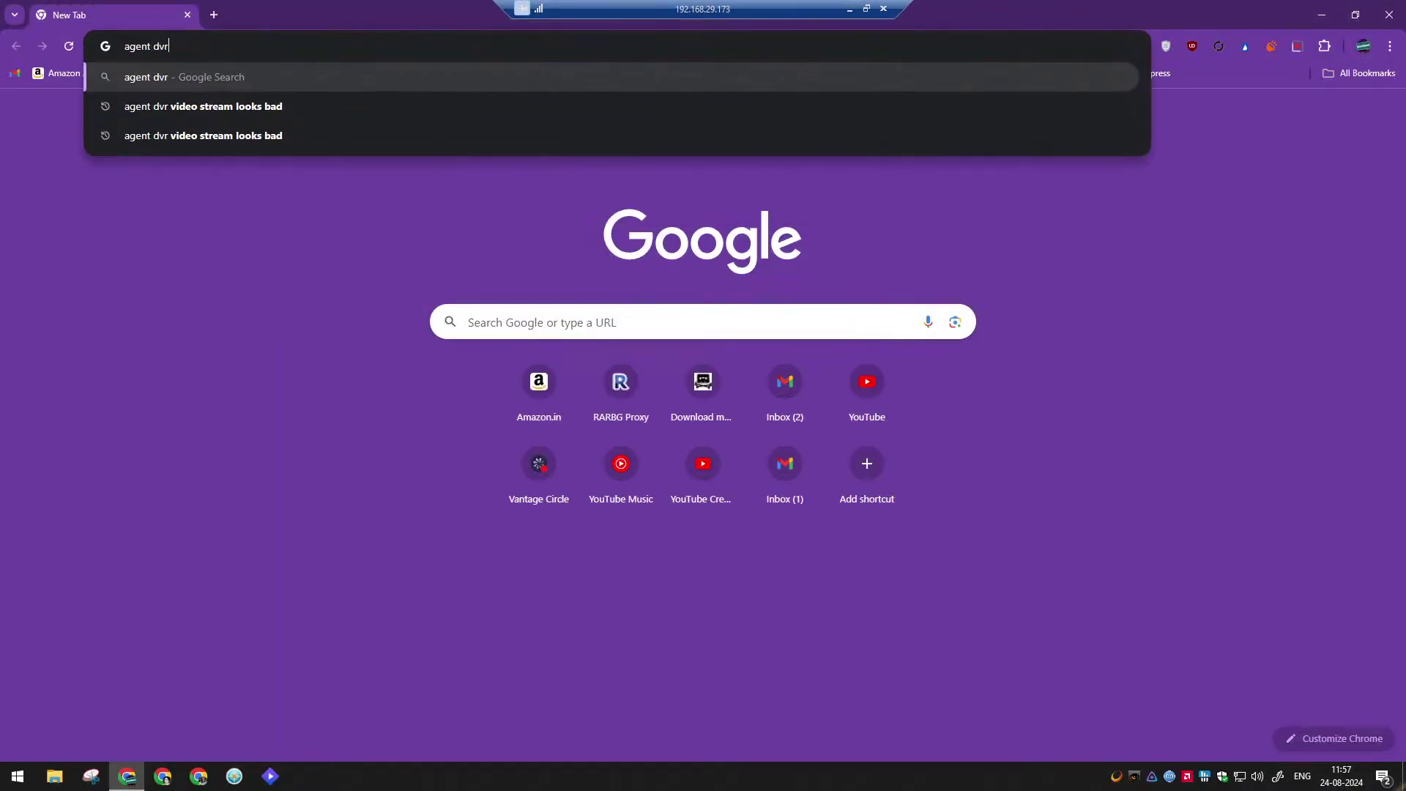
key("Return")
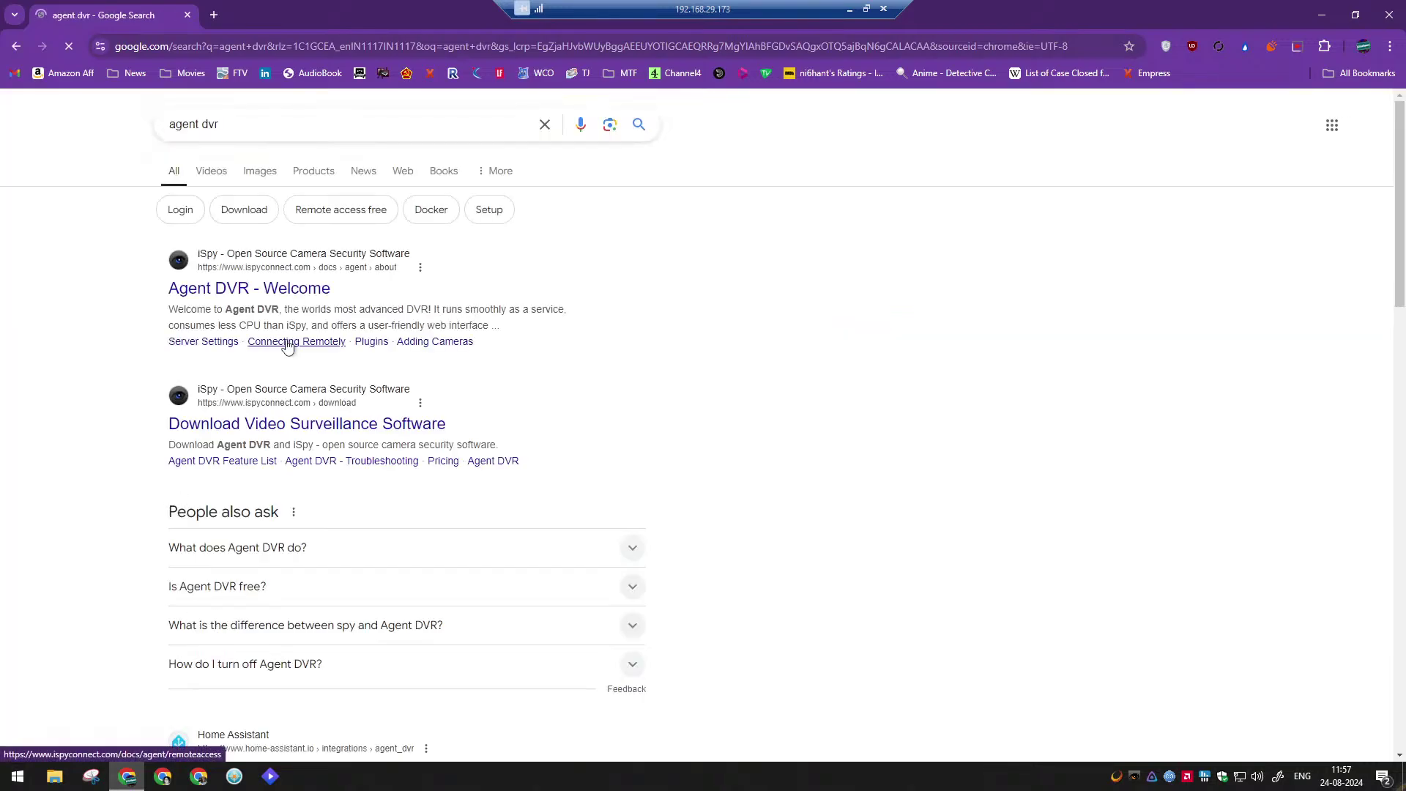
Open the Agent DVR - Welcome result in a new tab, skim its introduction and first steps, and close the browser
middle_click(298, 339)
scroll(298, 340, "down", 2)
scroll(282, 320, "up", 2)
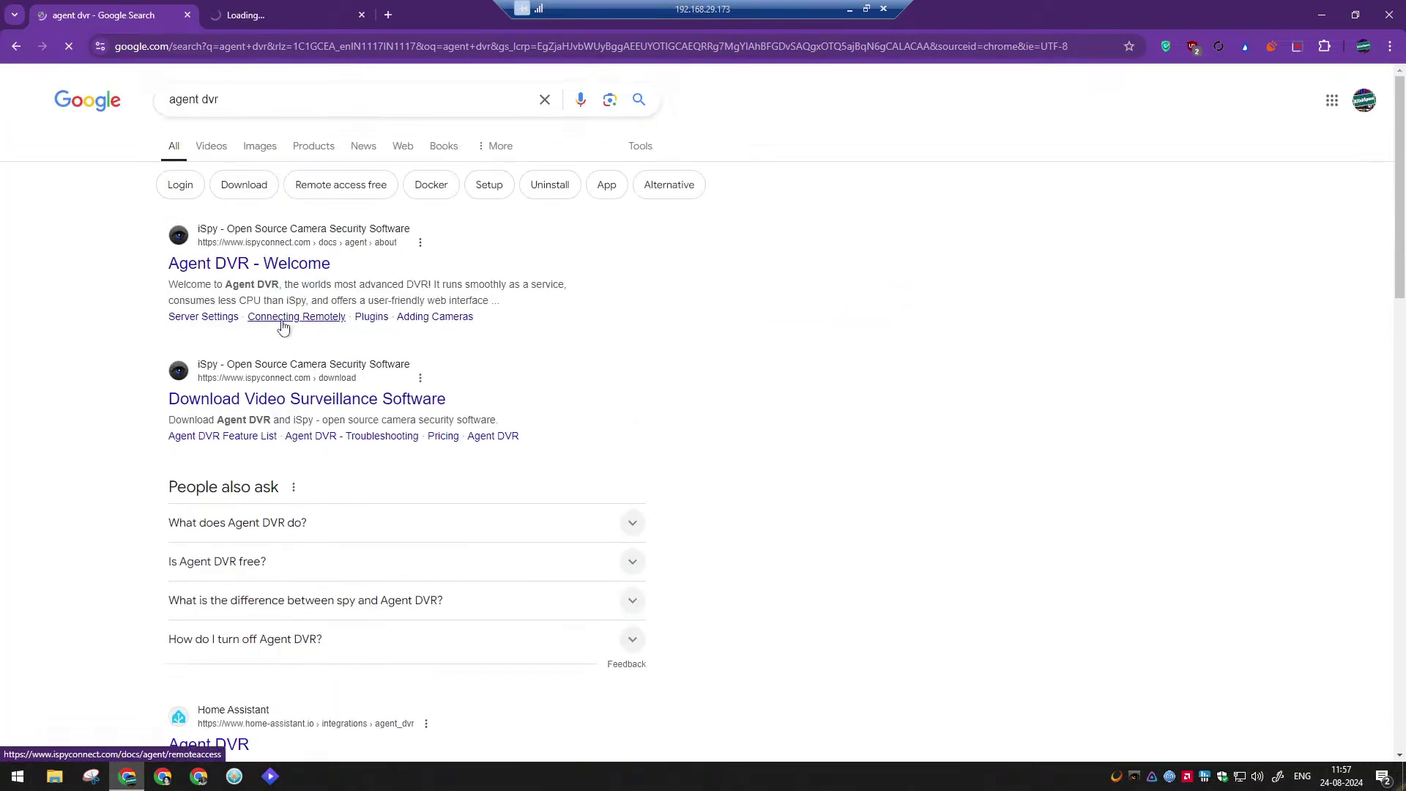
left_click(257, 9)
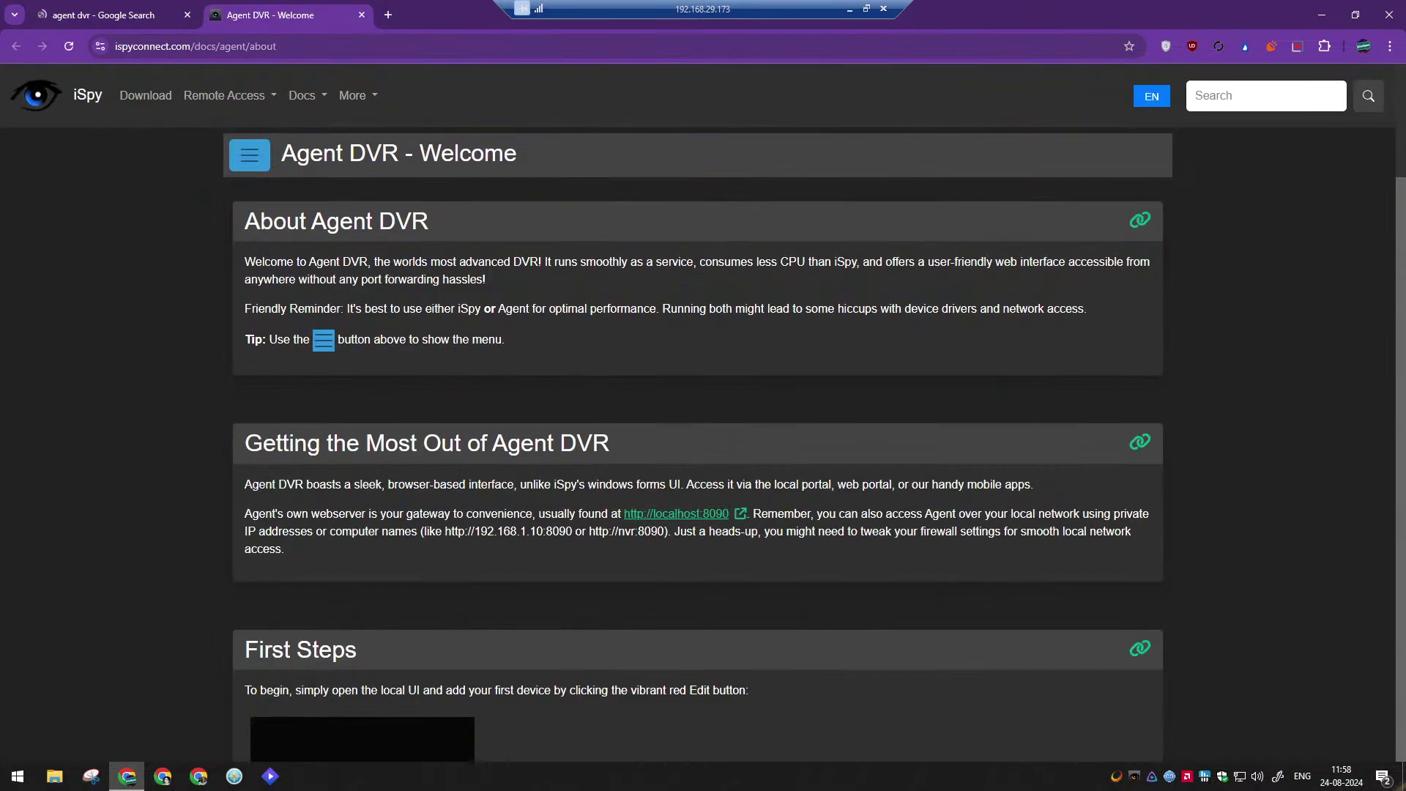
scroll(526, 435, "down", 5)
scroll(539, 419, "up", 5)
scroll(540, 410, "down", 10)
scroll(410, 411, "up", 6)
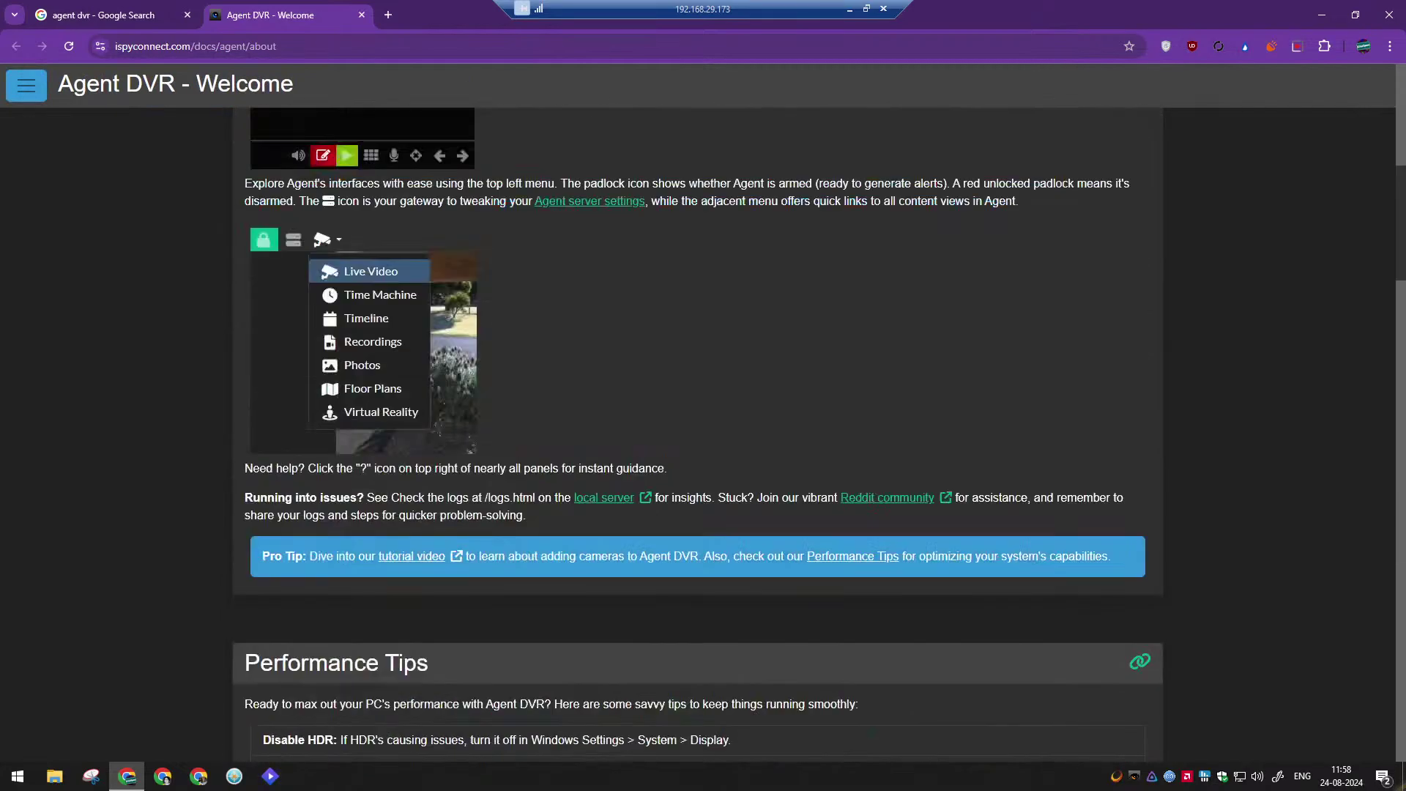
scroll(413, 405, "up", 10)
scroll(1140, 743, "down", 1)
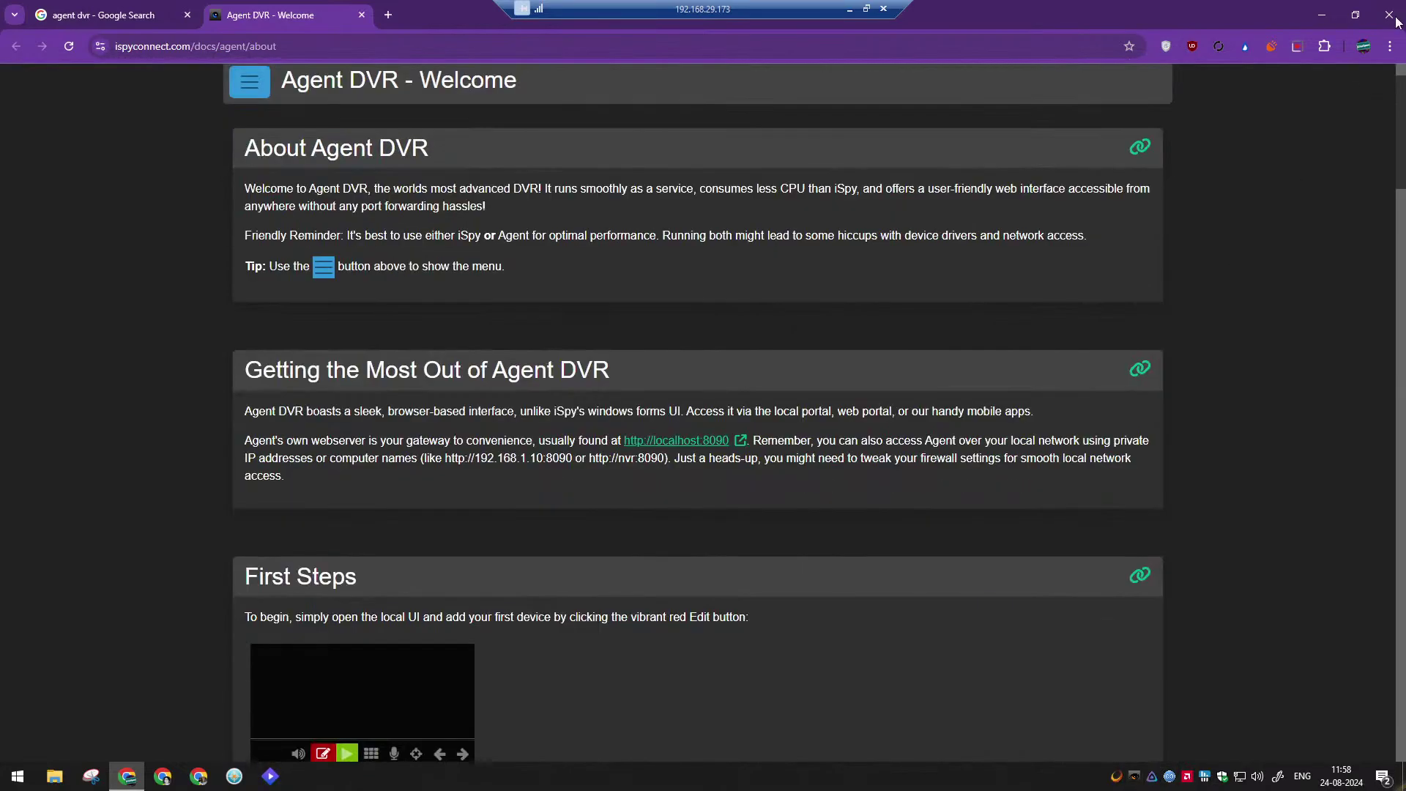
key("super+d")
Open this computer's Agent DVR live view from its tray app, view the camera grid maximized, and close it
mouse_move(1134, 783)
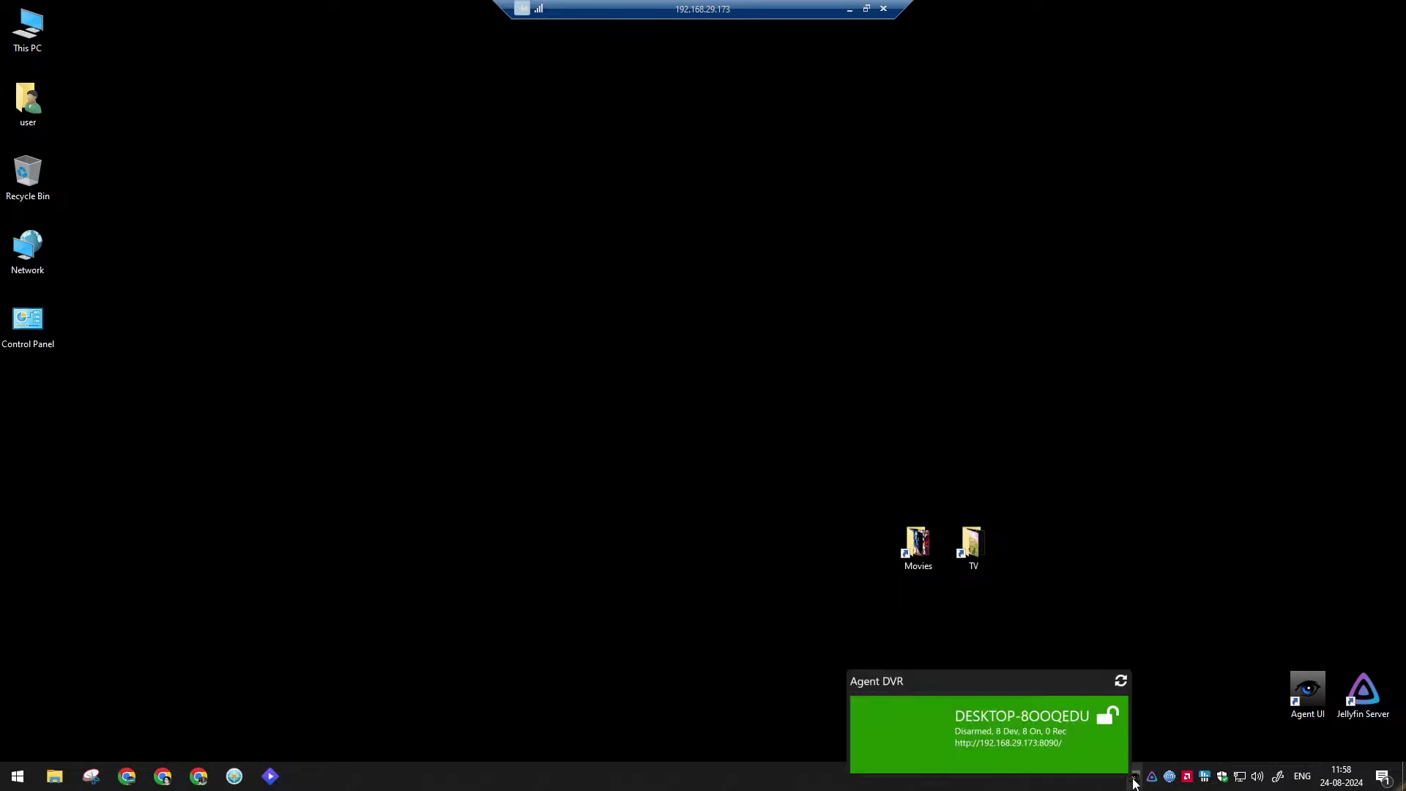
left_click(993, 739)
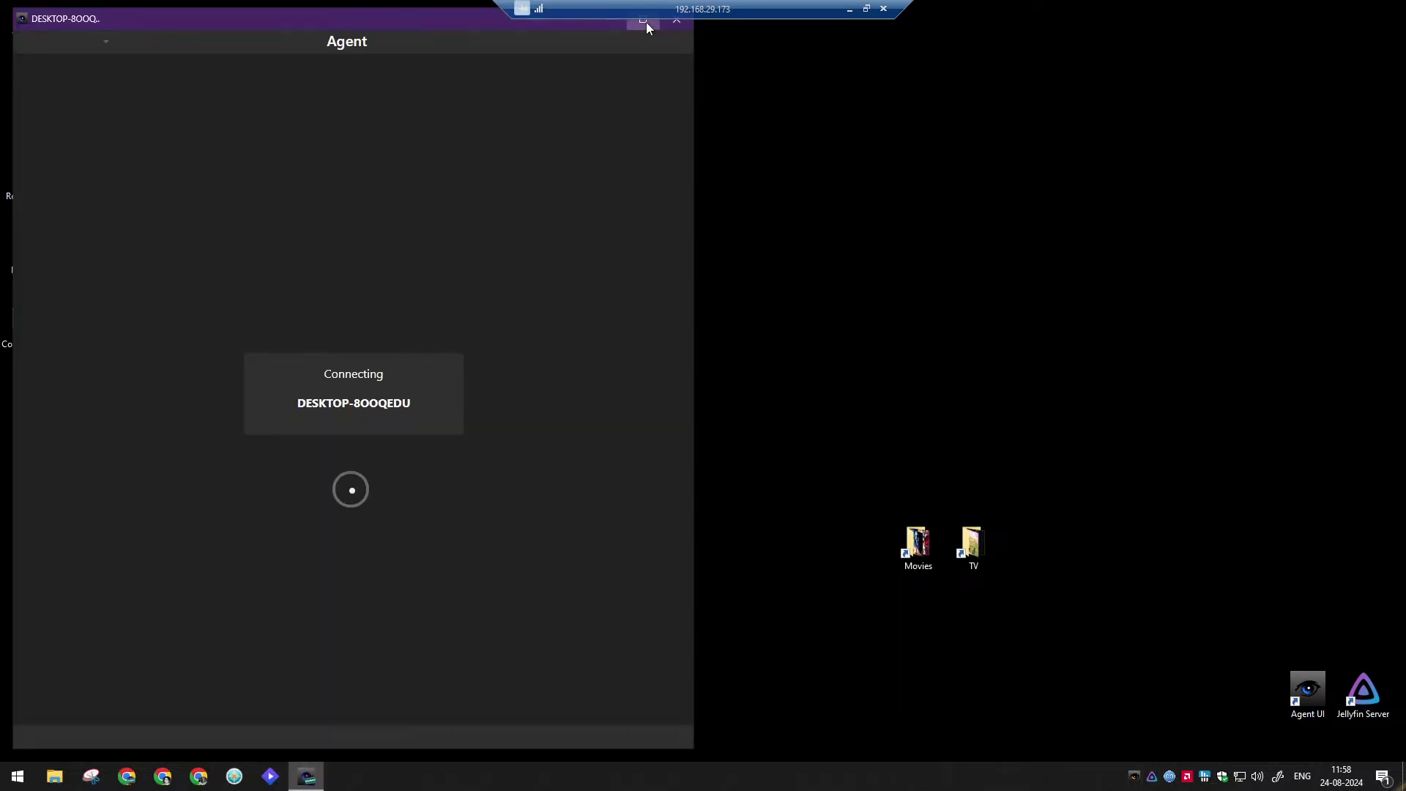
left_click(645, 21)
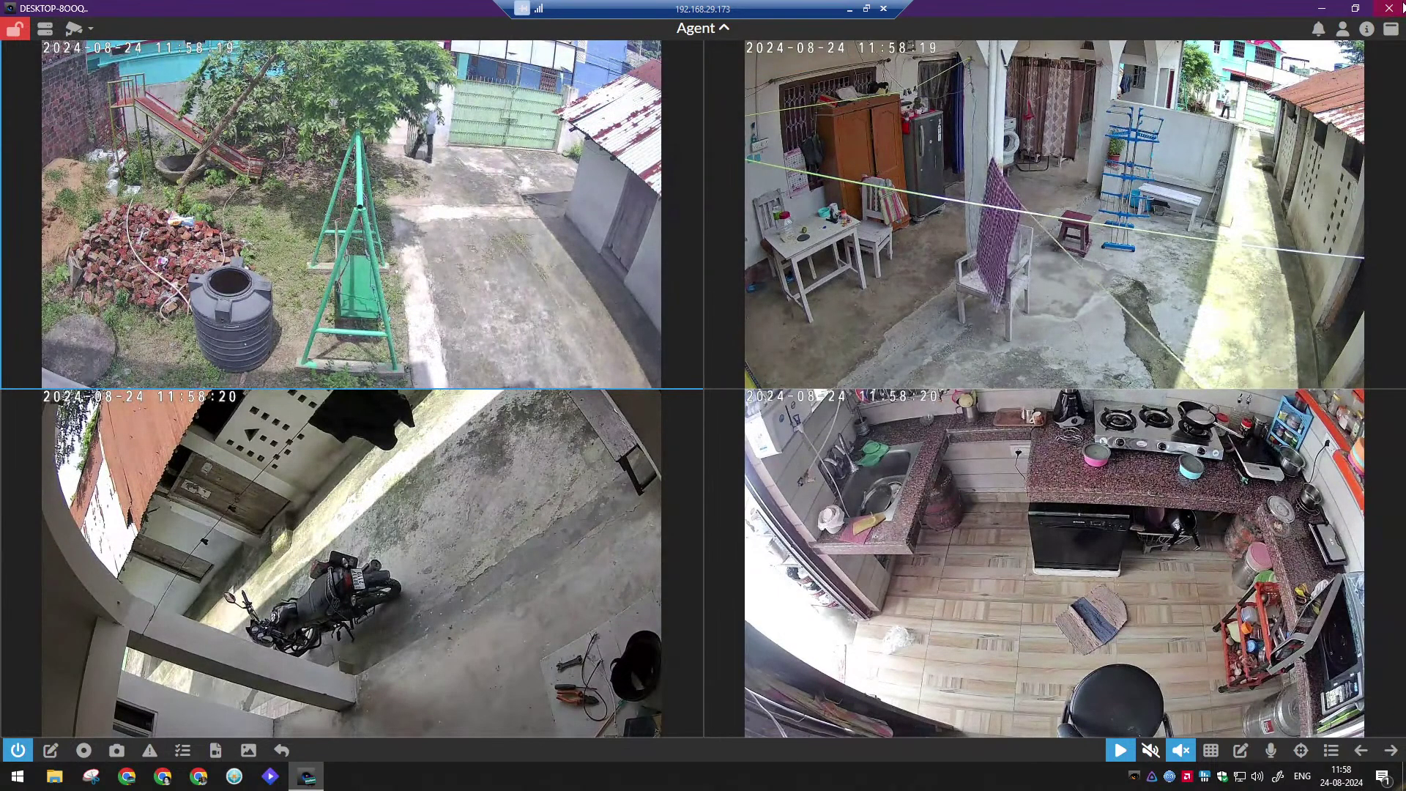
key("alt+F4")
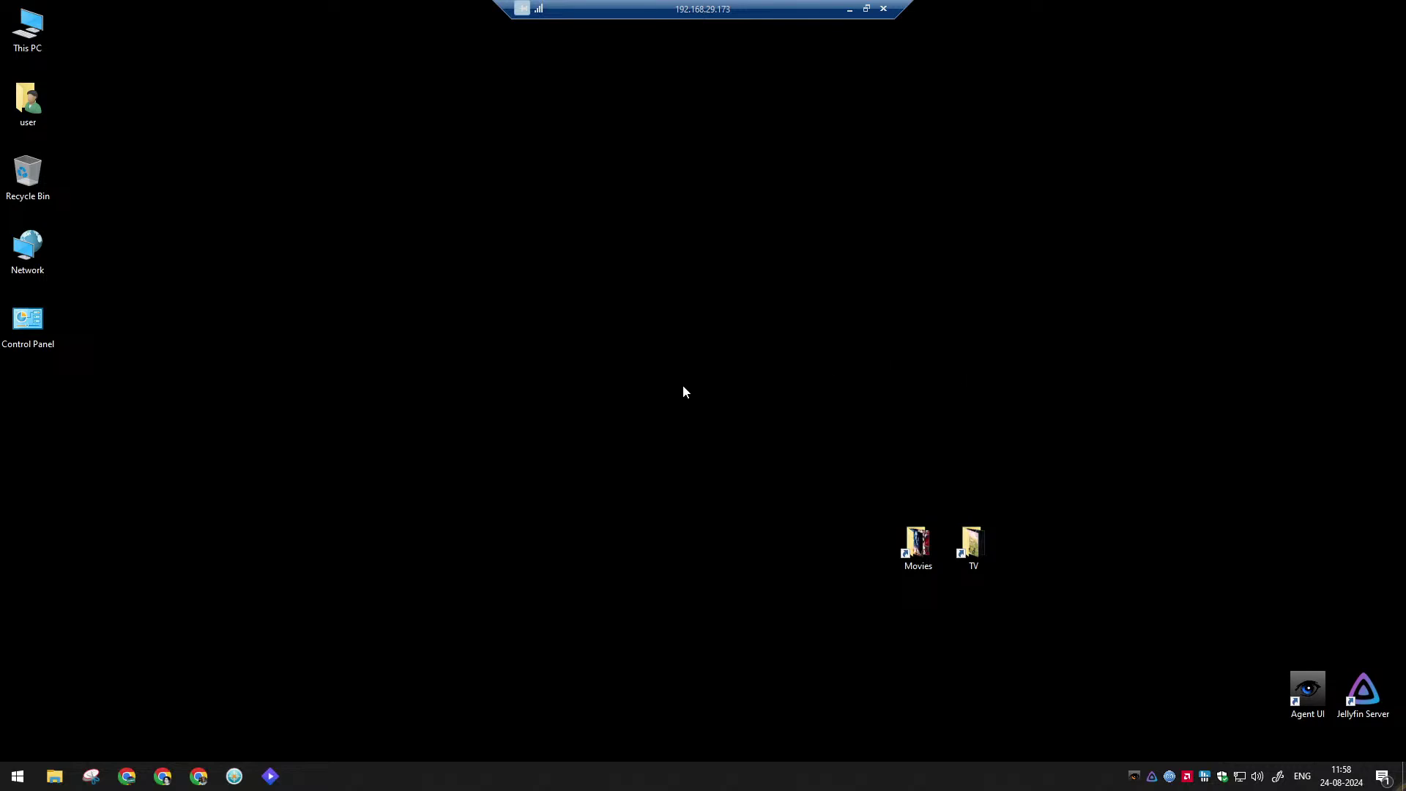
Examine the Agent DVR process's resource usage in Task Manager, and take the remote session out of full screen
key("ctrl+shift+Escape")
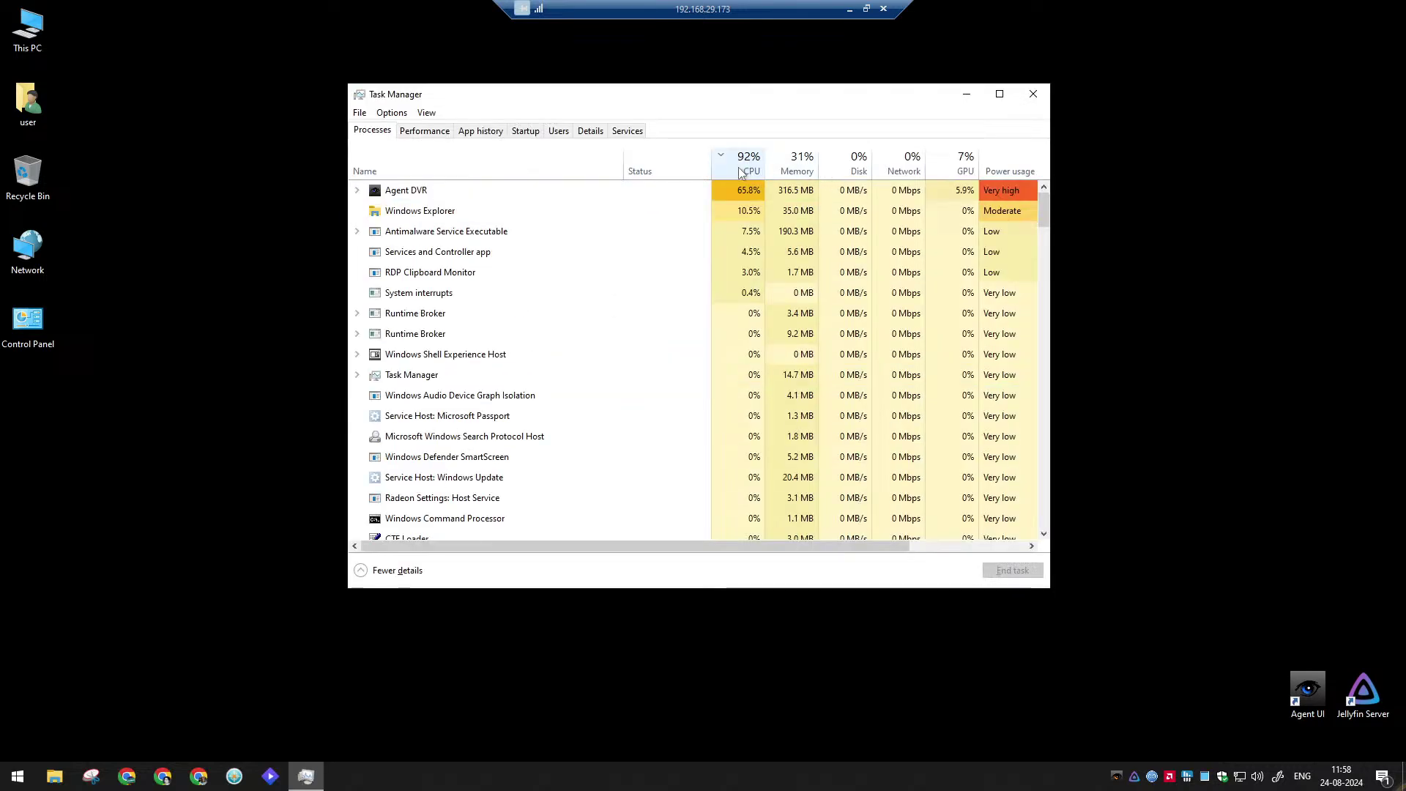
left_click(586, 217)
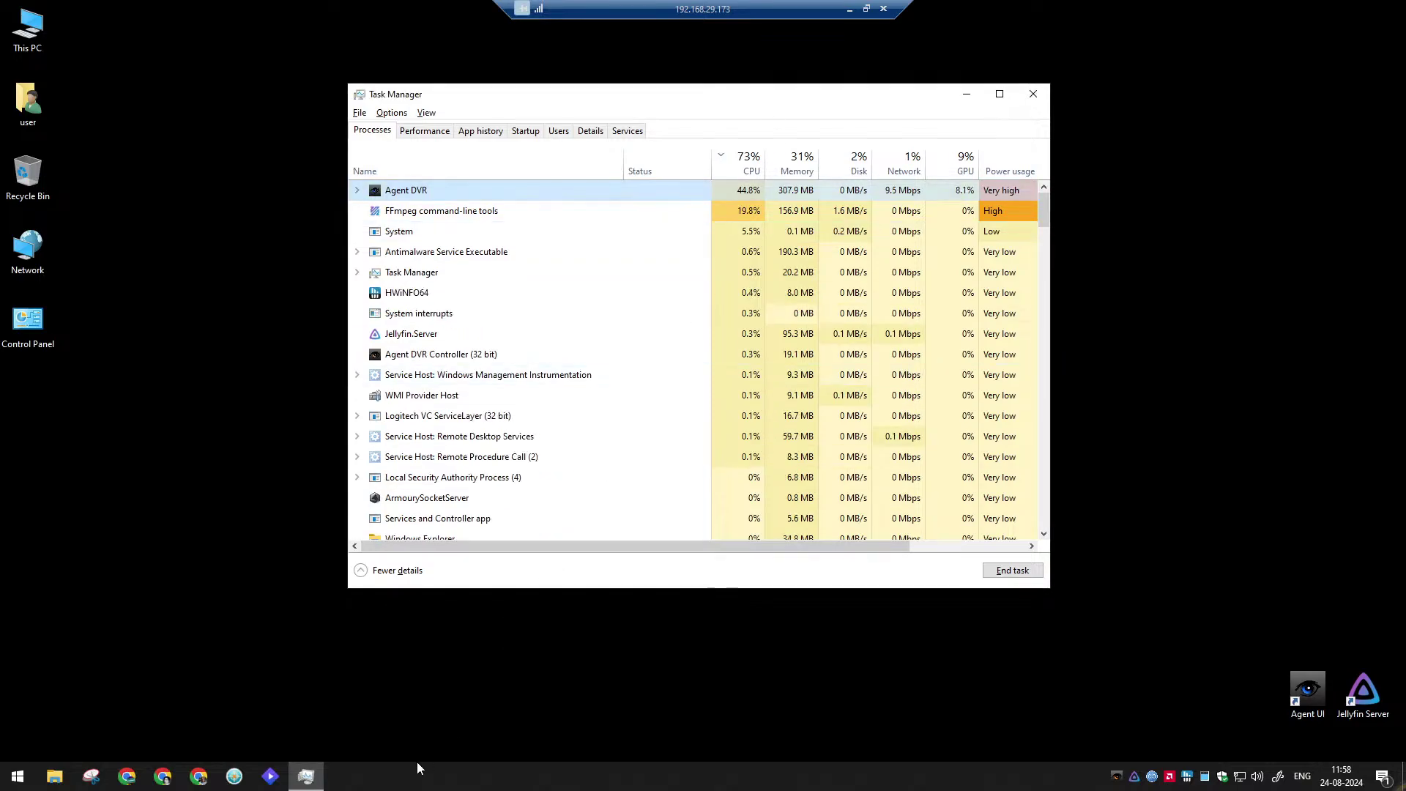
left_click(868, 8)
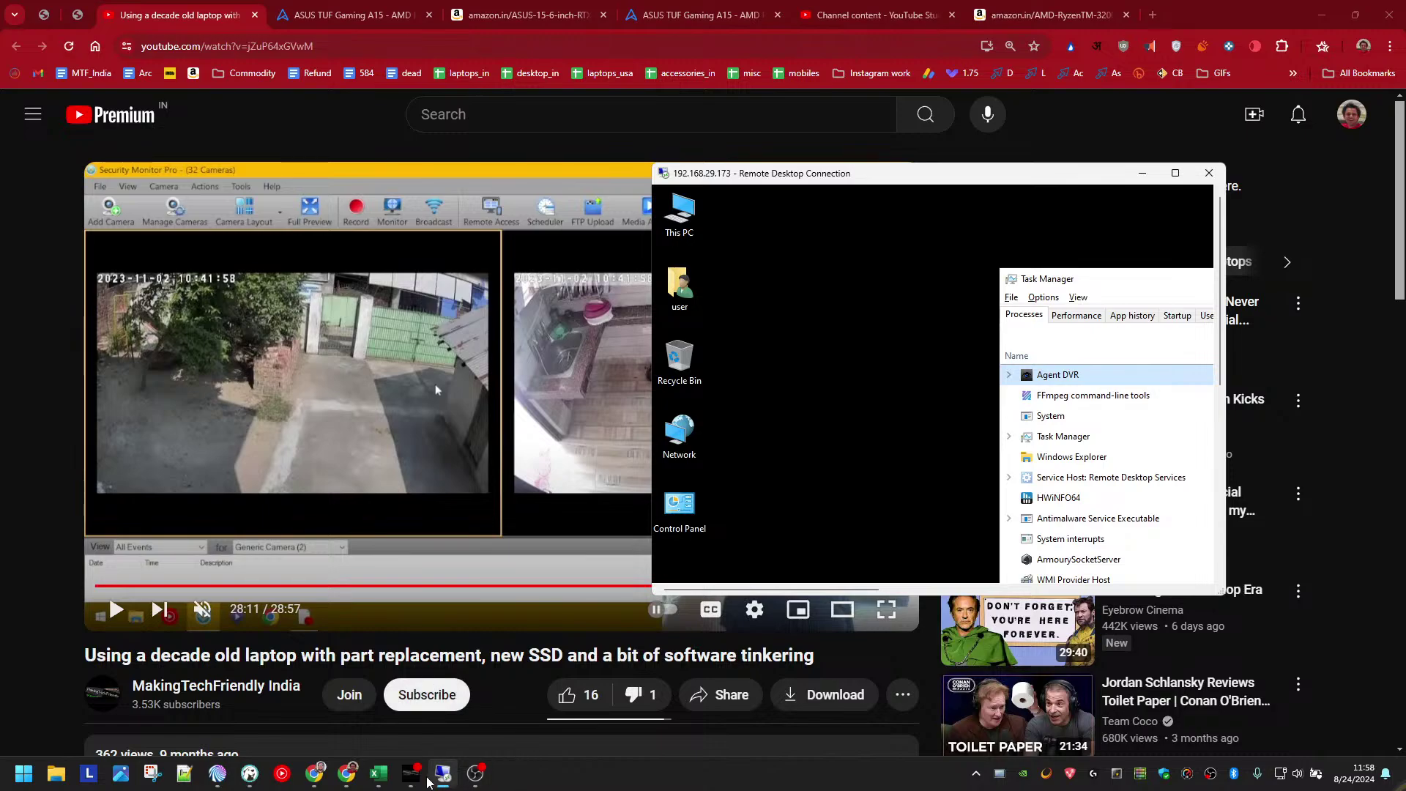
key("alt+Tab")
left_click(57, 622)
scroll(57, 630, "up", 3)
left_click(59, 590)
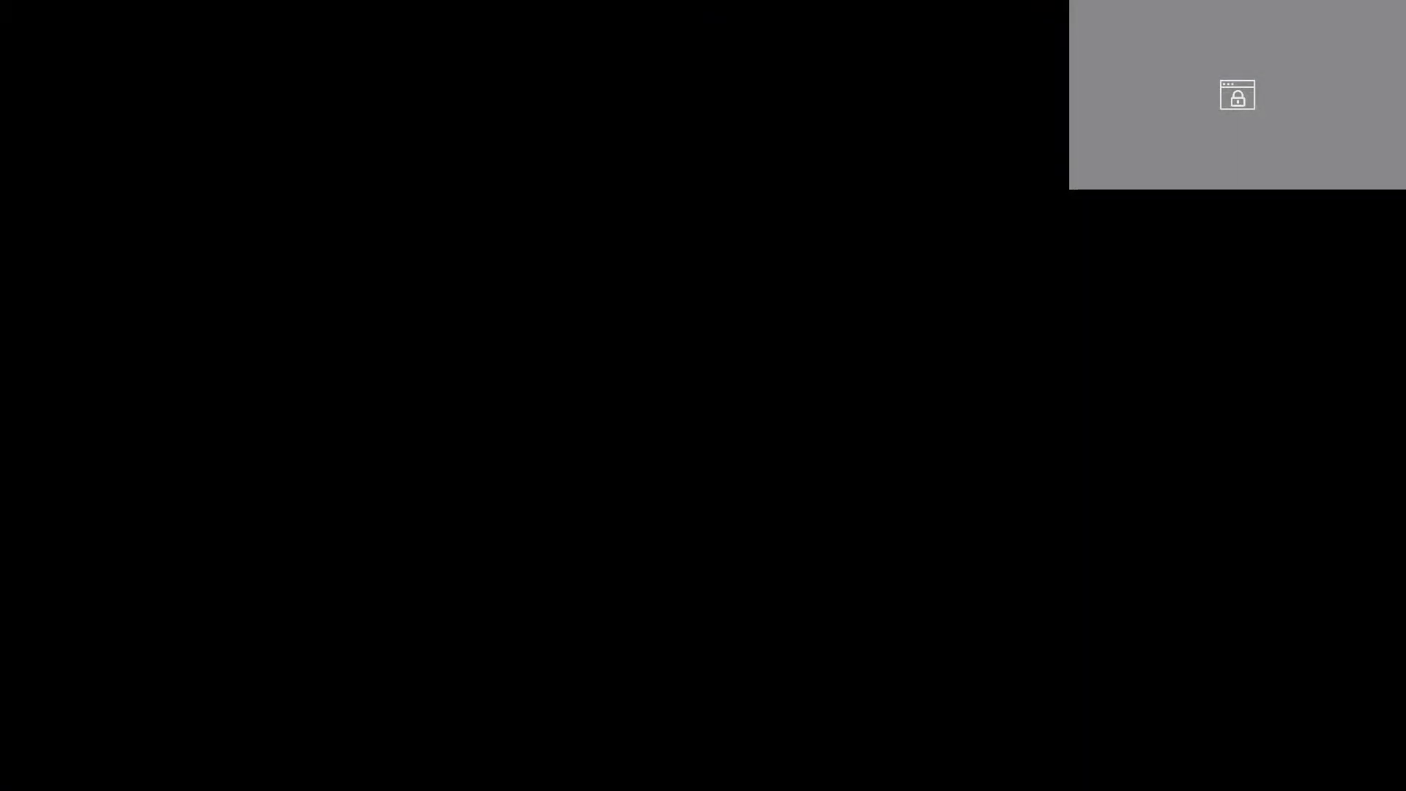